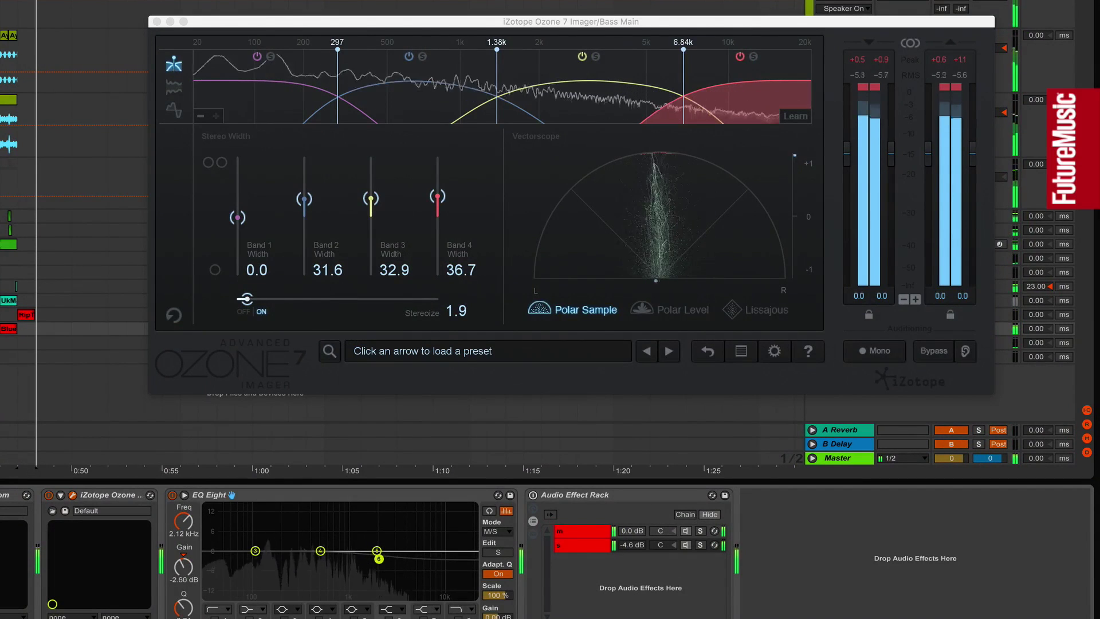
Turn on the Audio Effect Rack on the Bass Main track and fine-adjust its second chain's volume
left_click(532, 495)
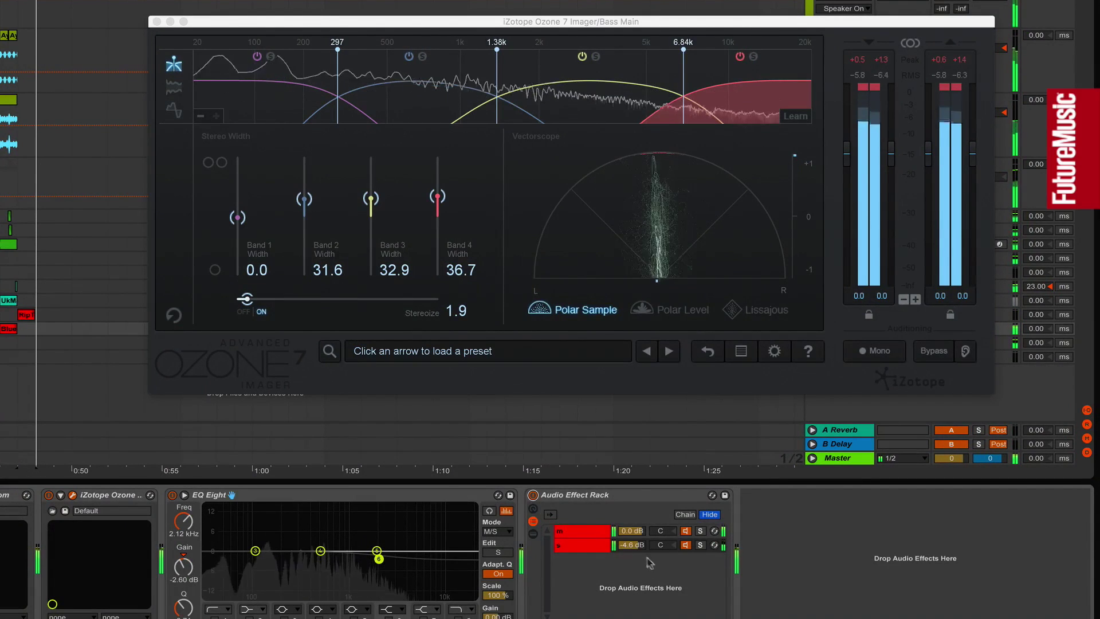
left_click_drag(641, 548, 641, 544)
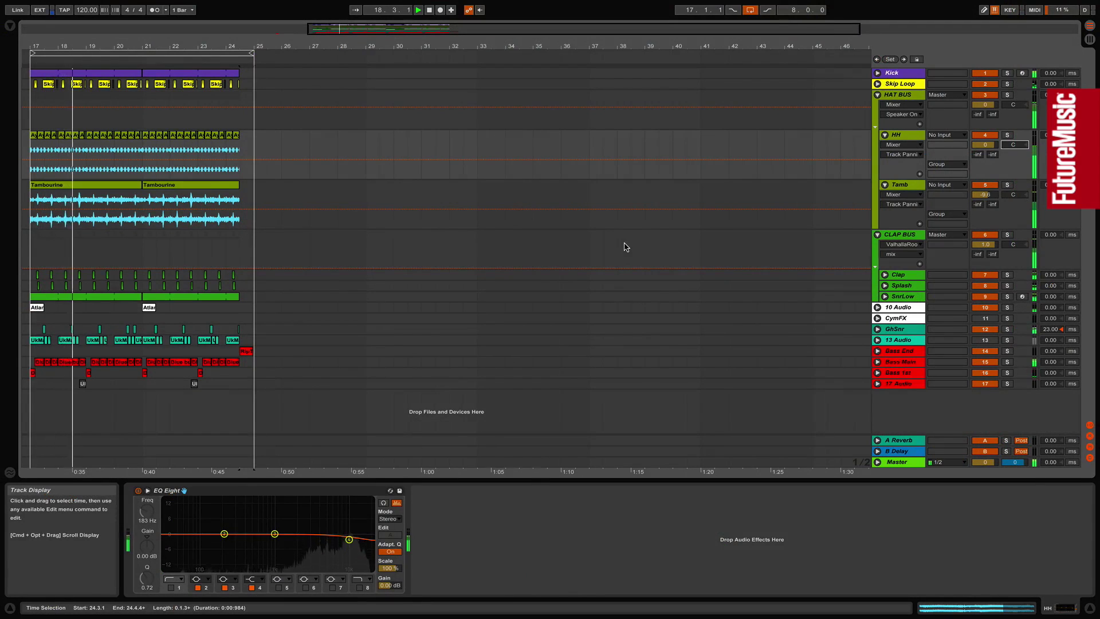
In the session mixer, pan the HH track slightly left while auditioning it soloed
key("Tab")
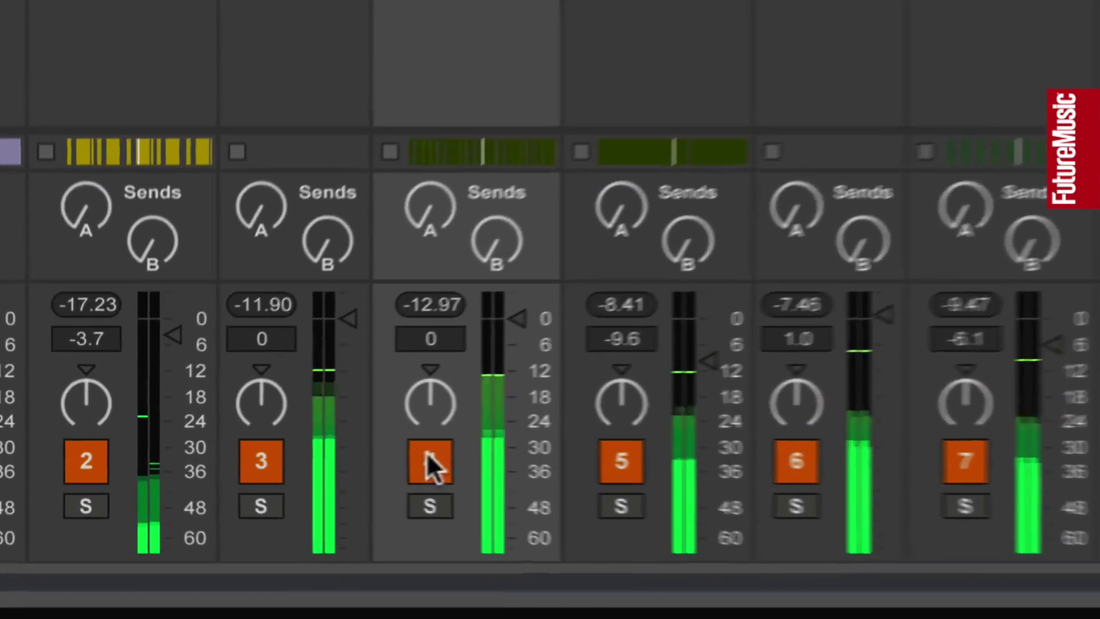
left_click(336, 484)
left_click_drag(435, 394, 441, 408)
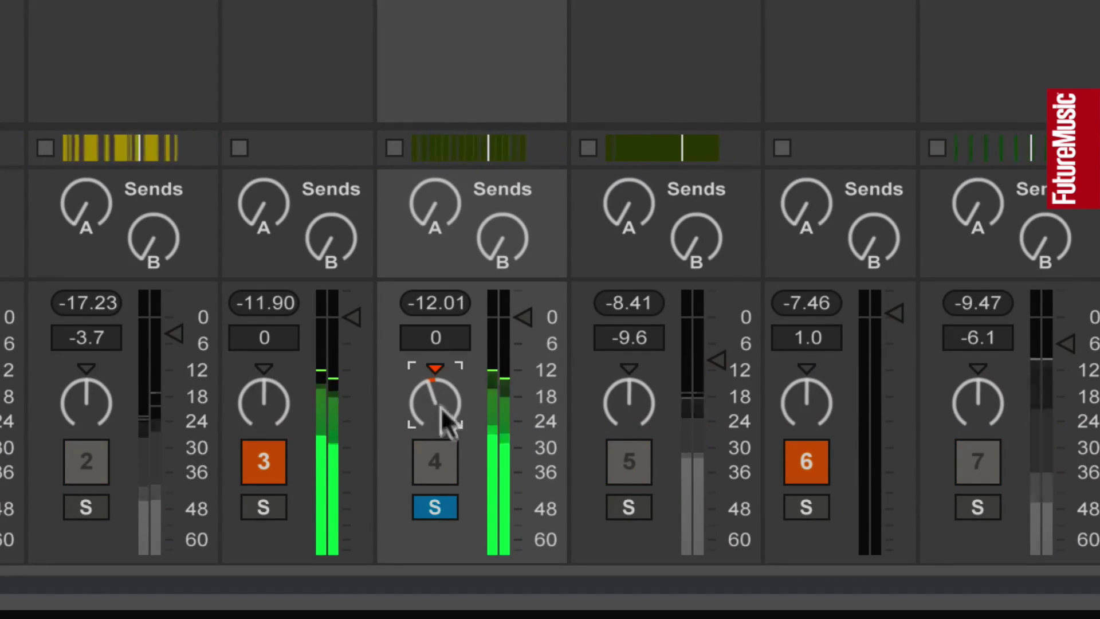
left_click(436, 508)
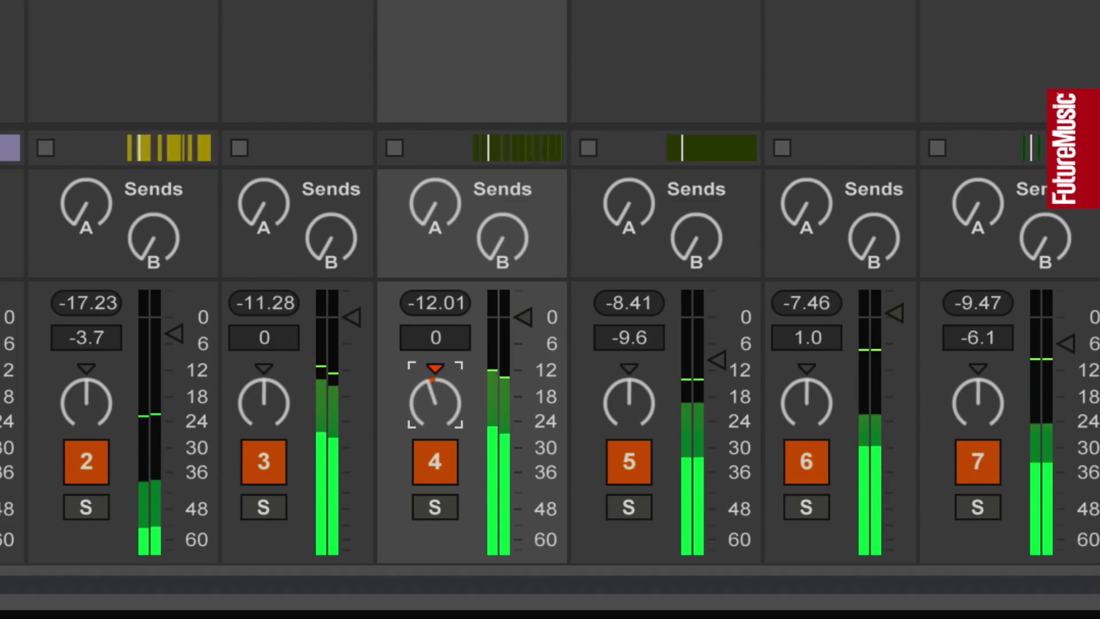
Audition the Tamb track on its own briefly and pan it to the right
left_click(627, 497)
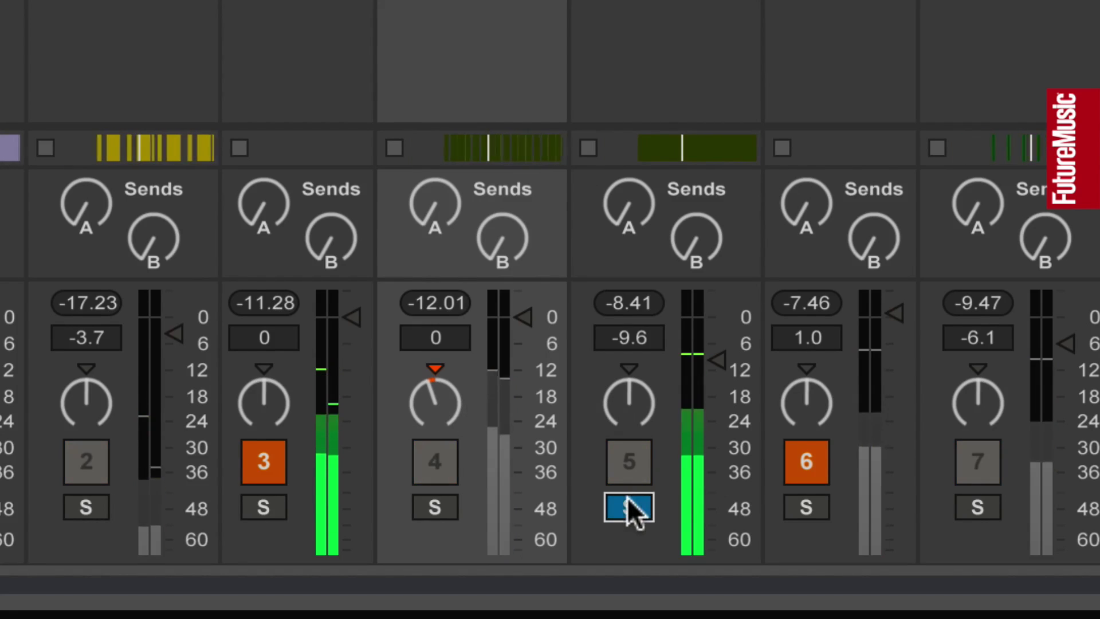
left_click(627, 508)
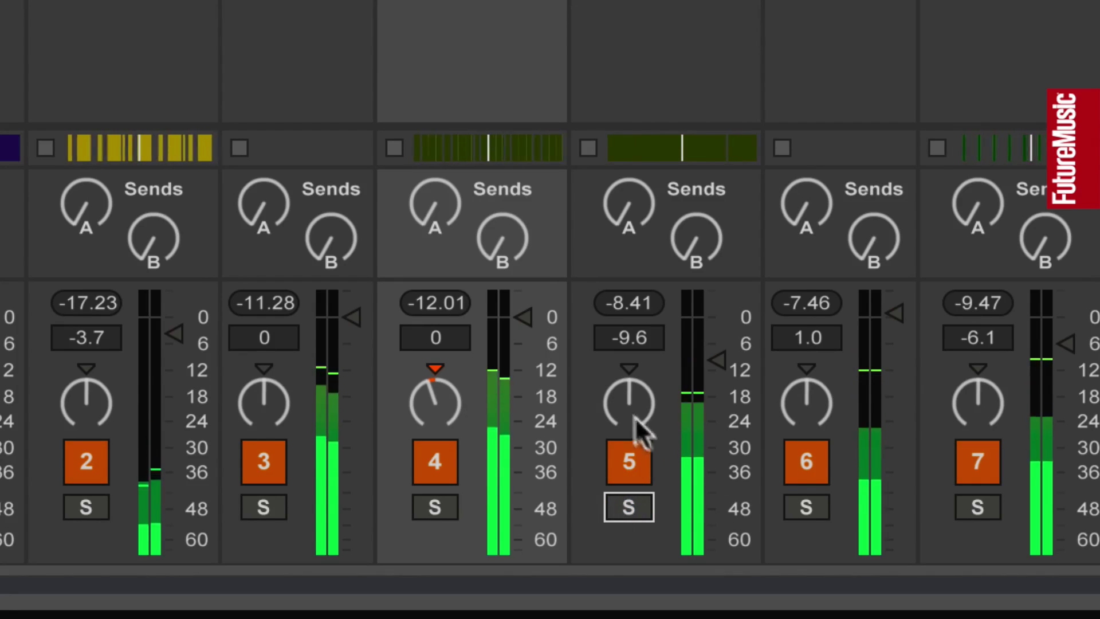
left_click_drag(634, 418, 635, 408)
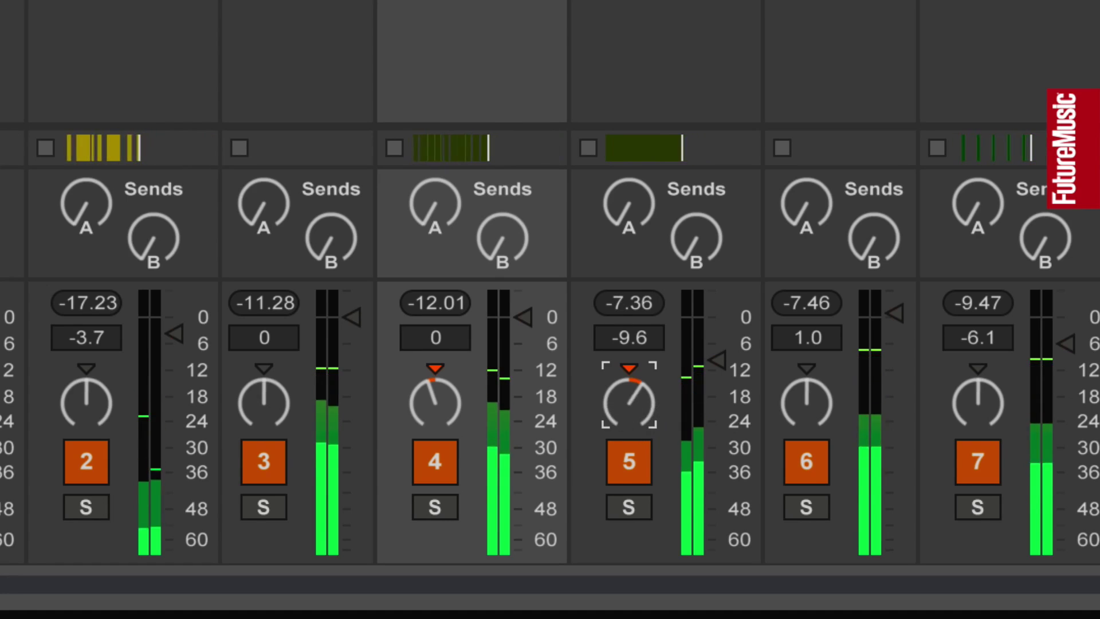
Pan the HH track further left and bring the Tamb track's pan back to 1R
left_click_drag(444, 409, 444, 453)
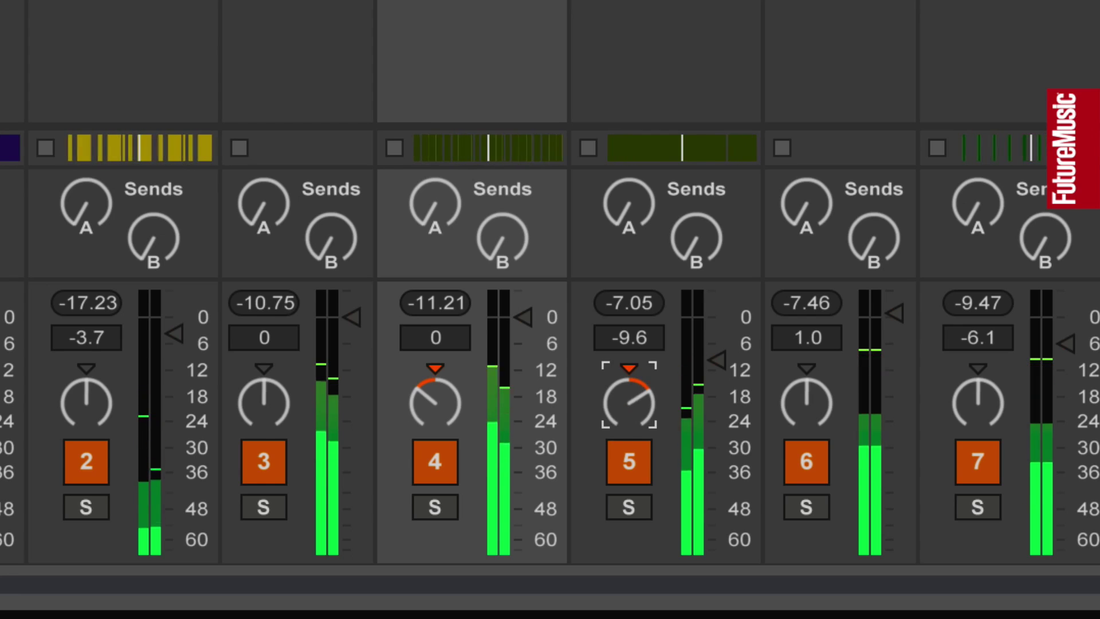
left_click(446, 407)
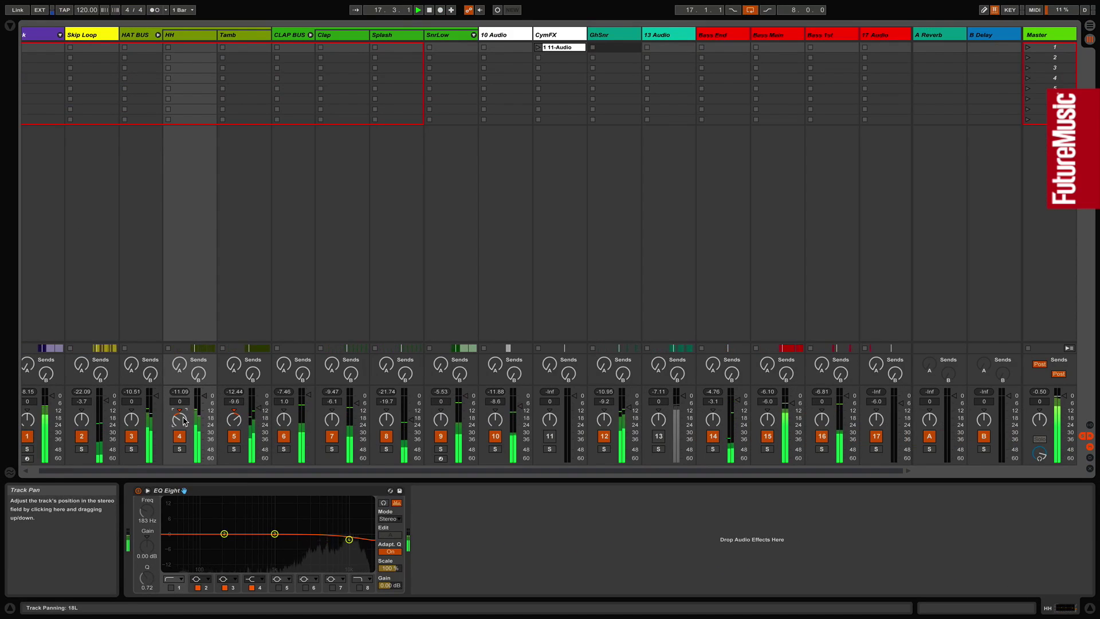
left_click_drag(183, 421, 183, 401)
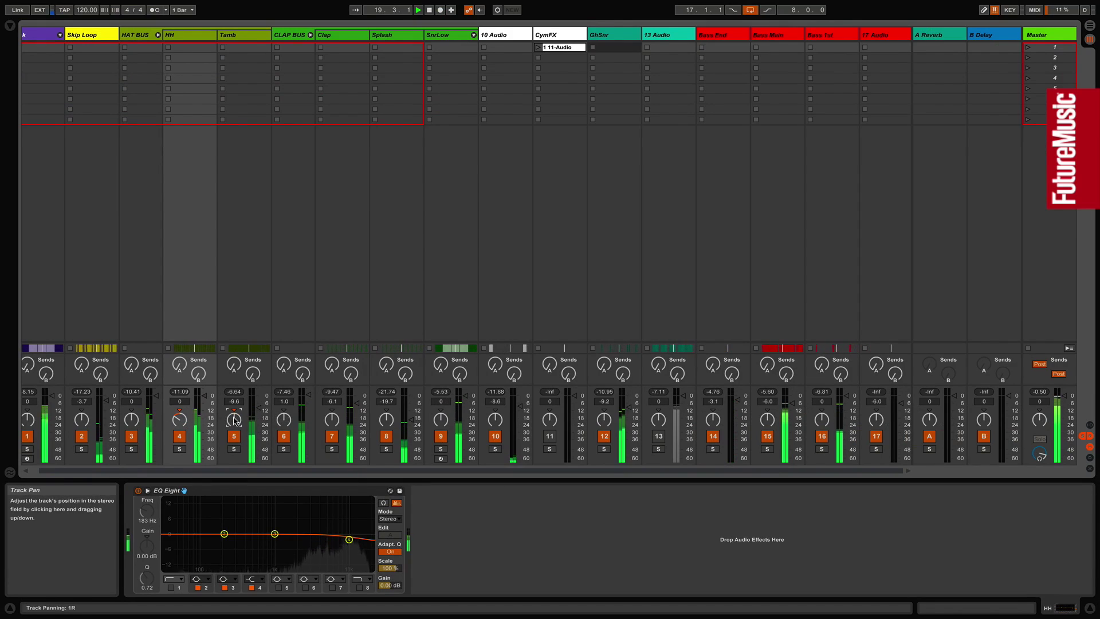
Return to the arrangement, open PanMan on the Tamb track, and try its Width wide and then narrow
key("Tab")
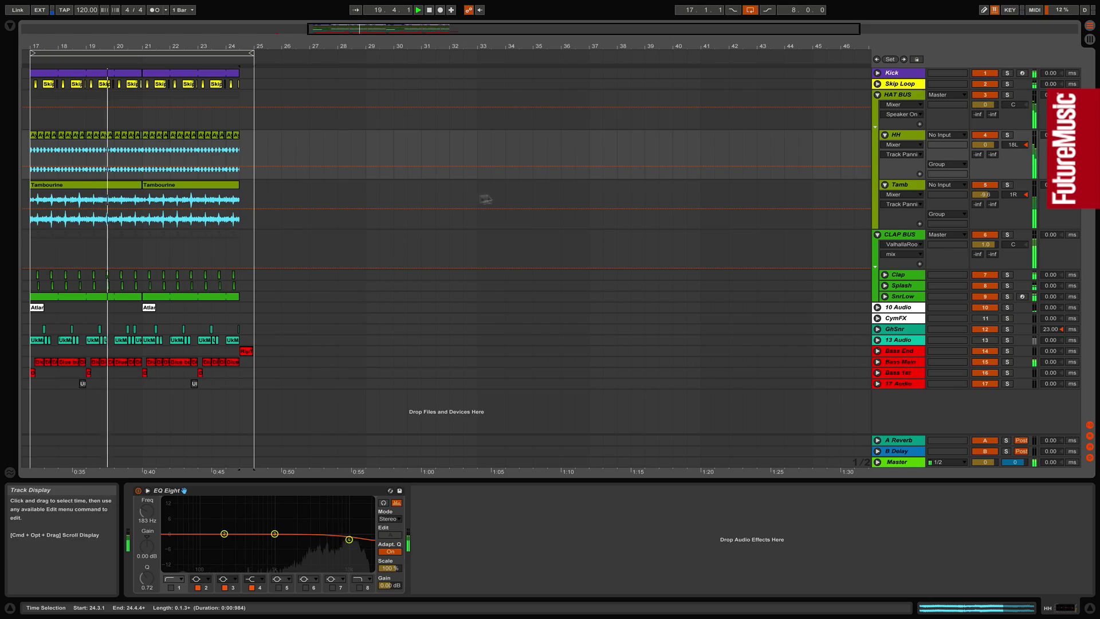
left_click(910, 185)
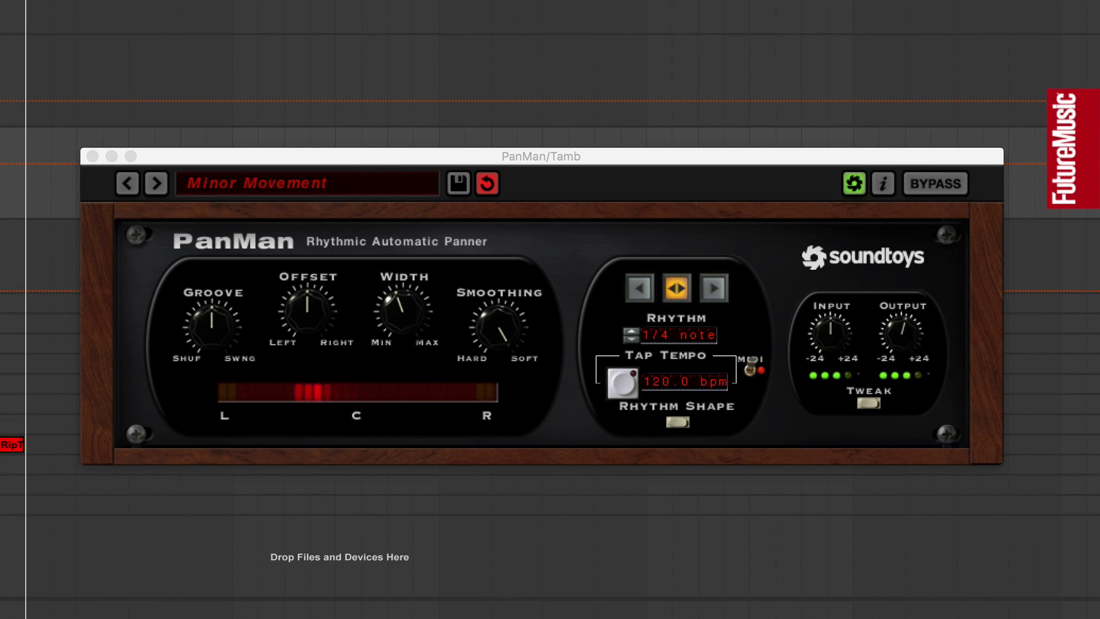
left_click_drag(425, 304, 425, 212)
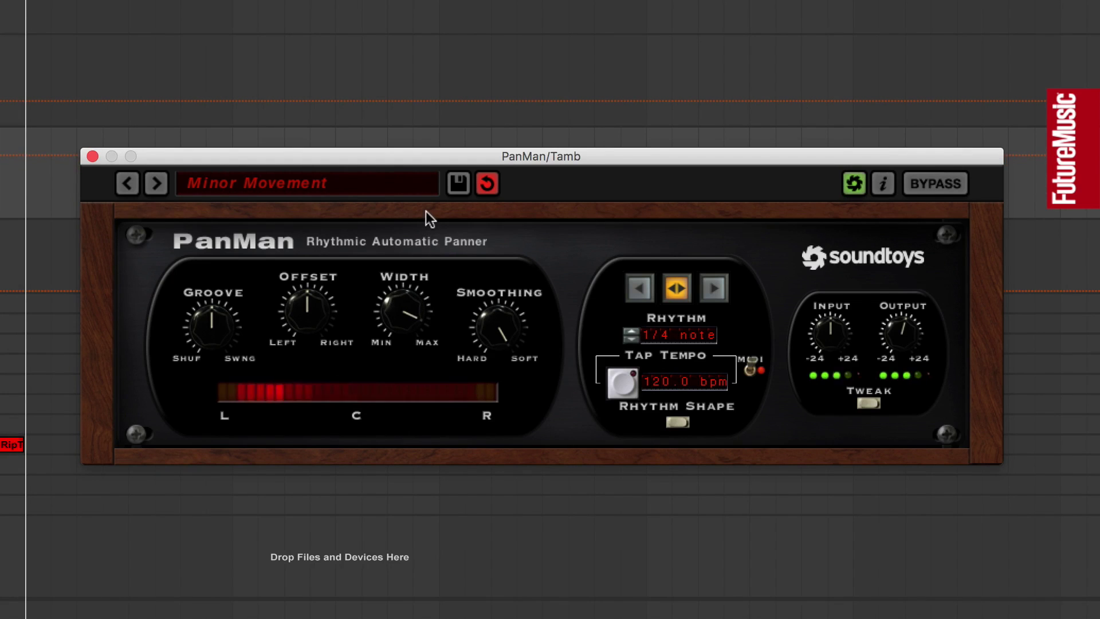
left_click_drag(425, 211, 422, 314)
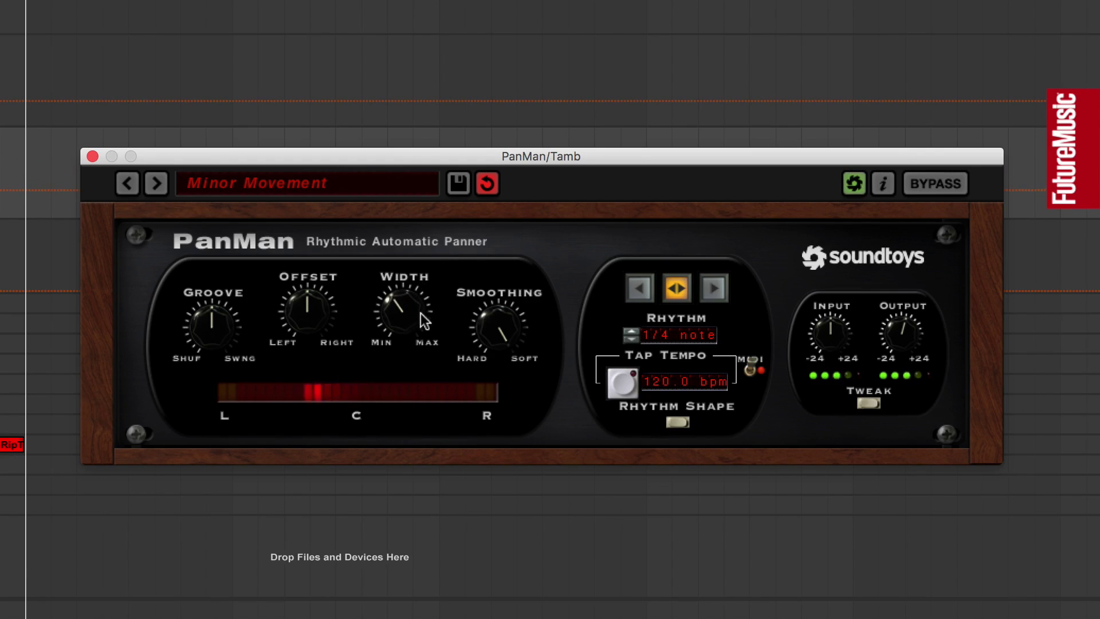
Try PanMan's Offset to the right and then to the left, with the Width pulled in below centre
left_click_drag(337, 311, 337, 284)
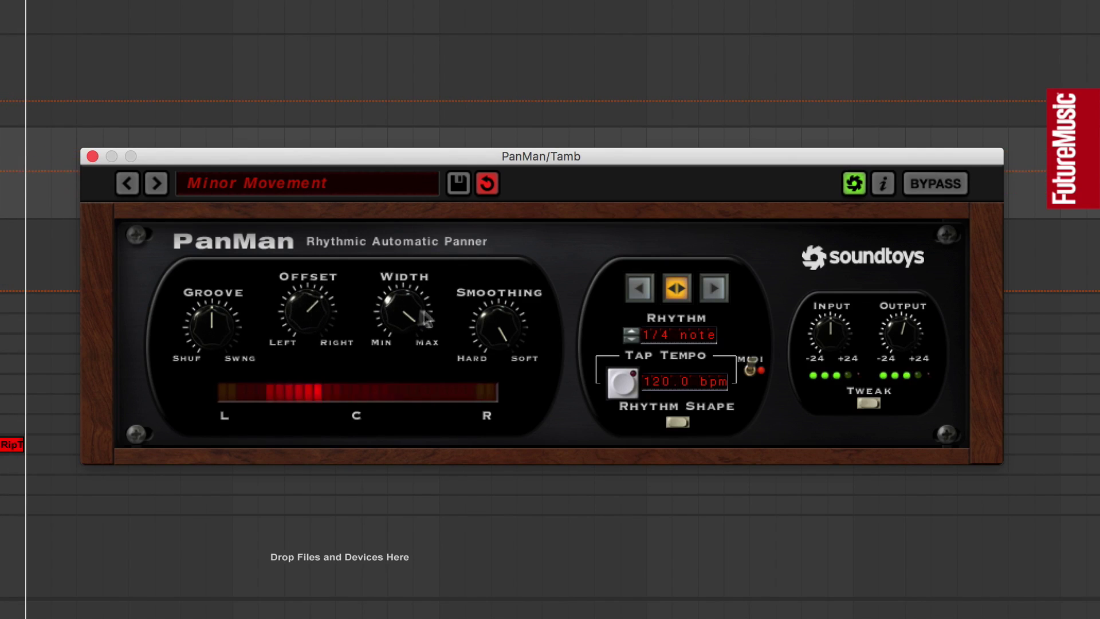
left_click_drag(404, 312, 405, 404)
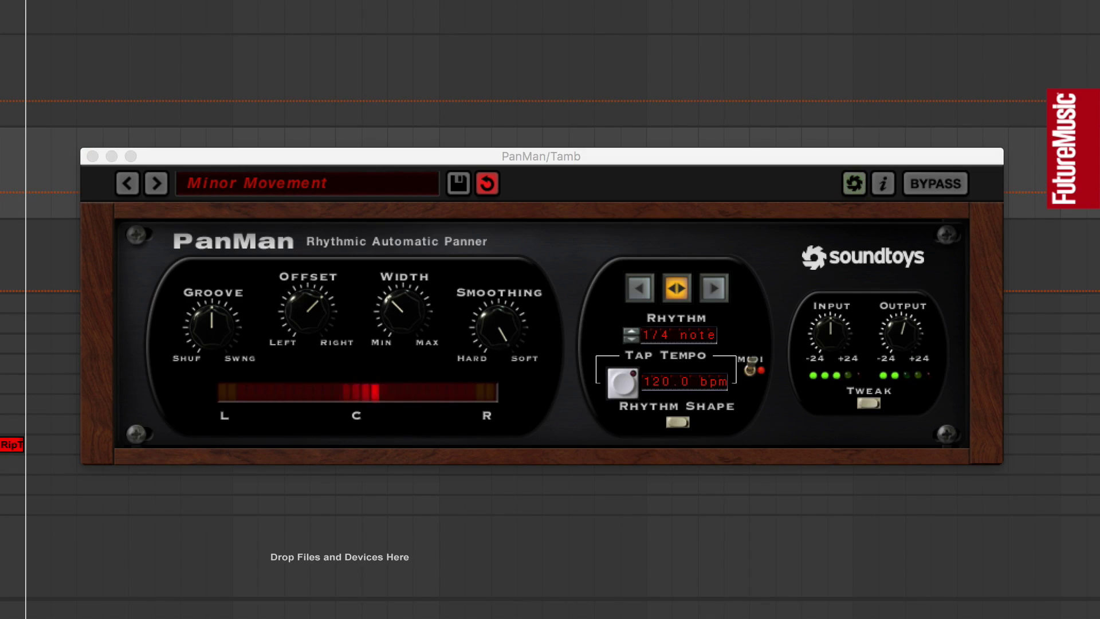
left_click_drag(325, 317, 312, 254)
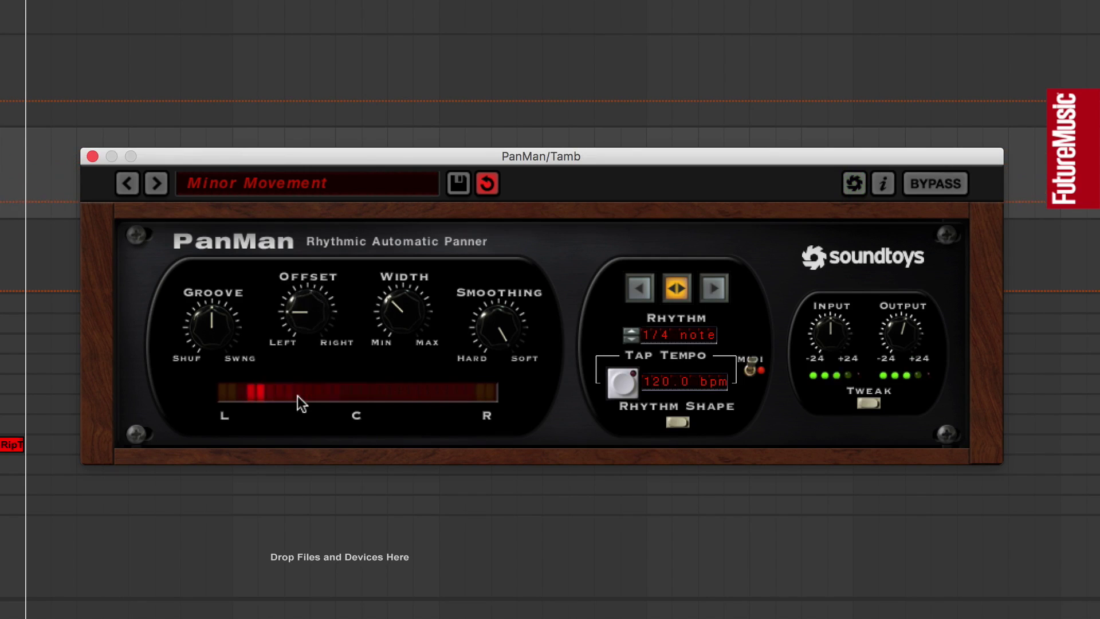
Reset PanMan's Offset and set it moderately right of centre, keeping the Width just below its midpoint
left_click(307, 311, "alt")
left_click_drag(307, 311, 307, 287)
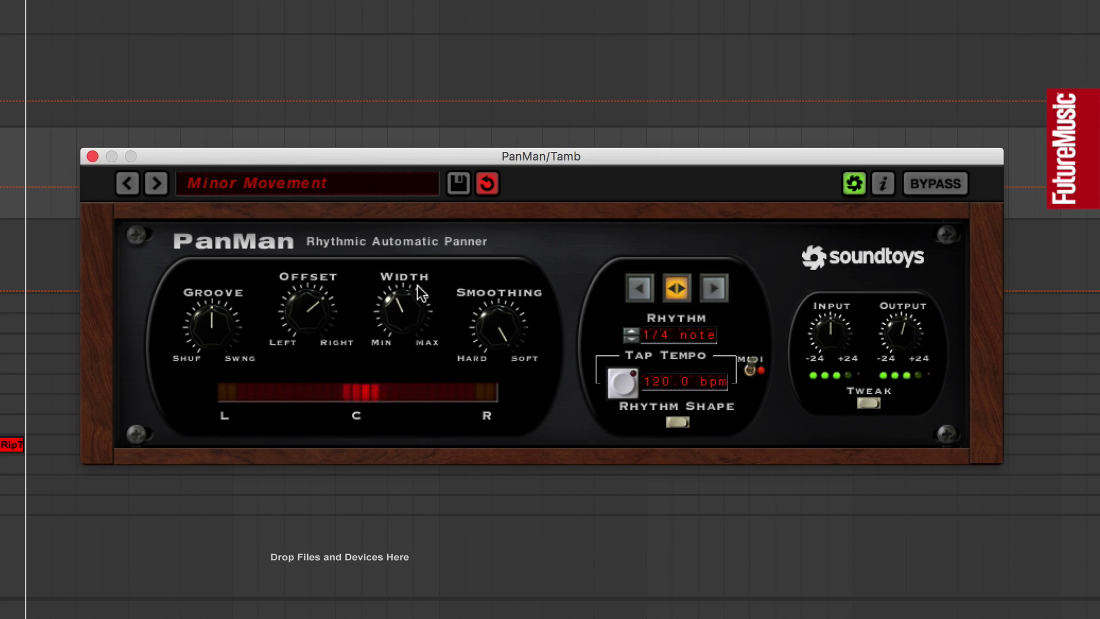
left_click_drag(328, 311, 328, 318)
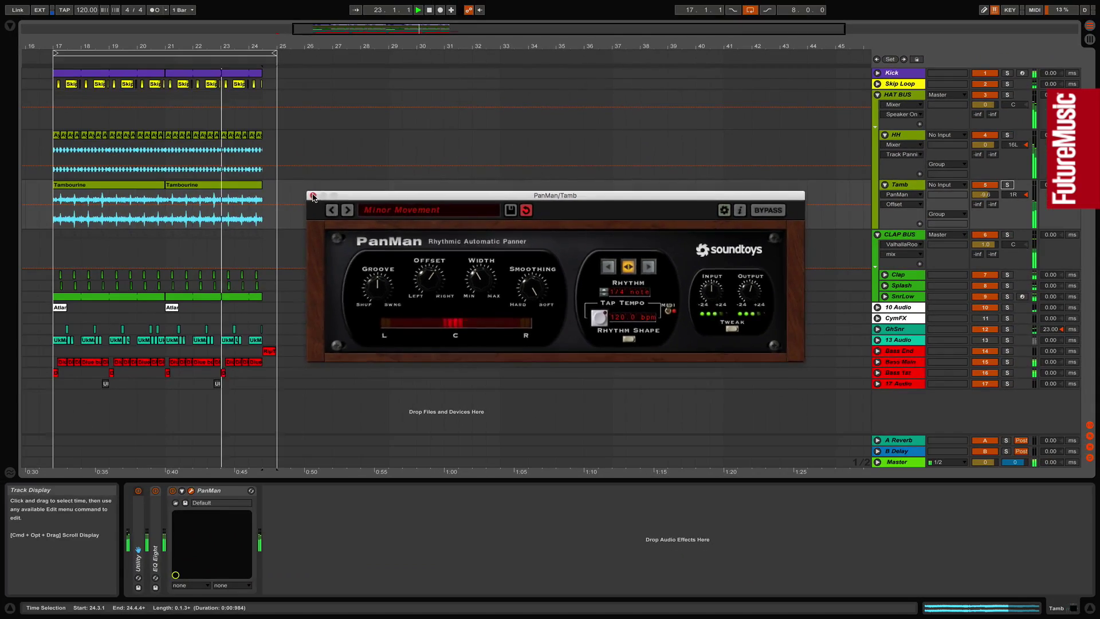
Close the PanMan window and restart playback from the beginning of the loop
left_click(92, 156)
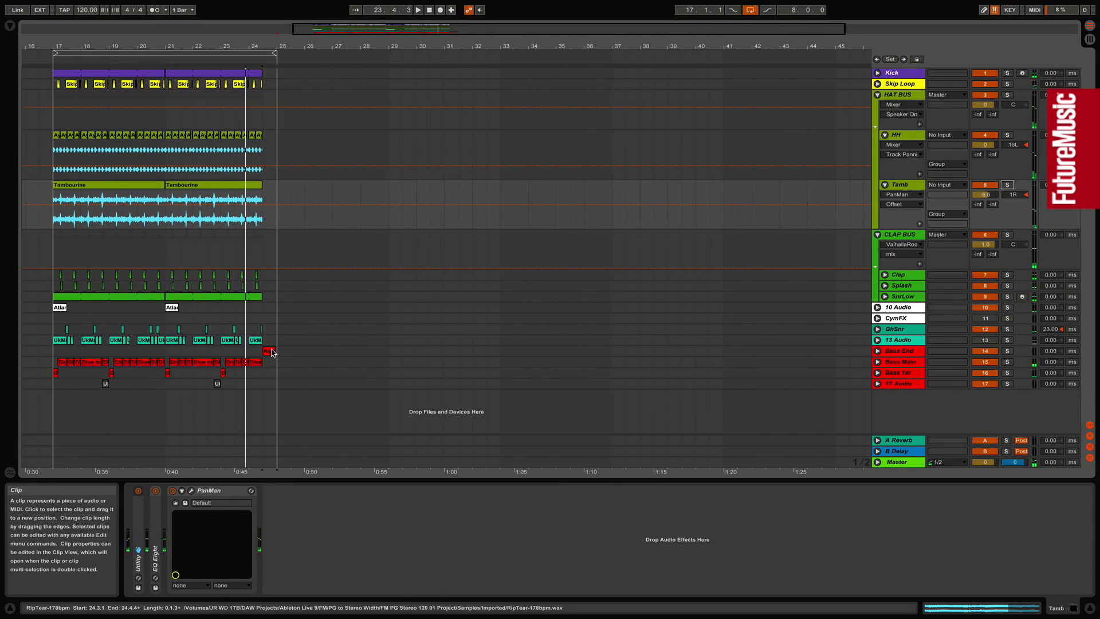
key("space")
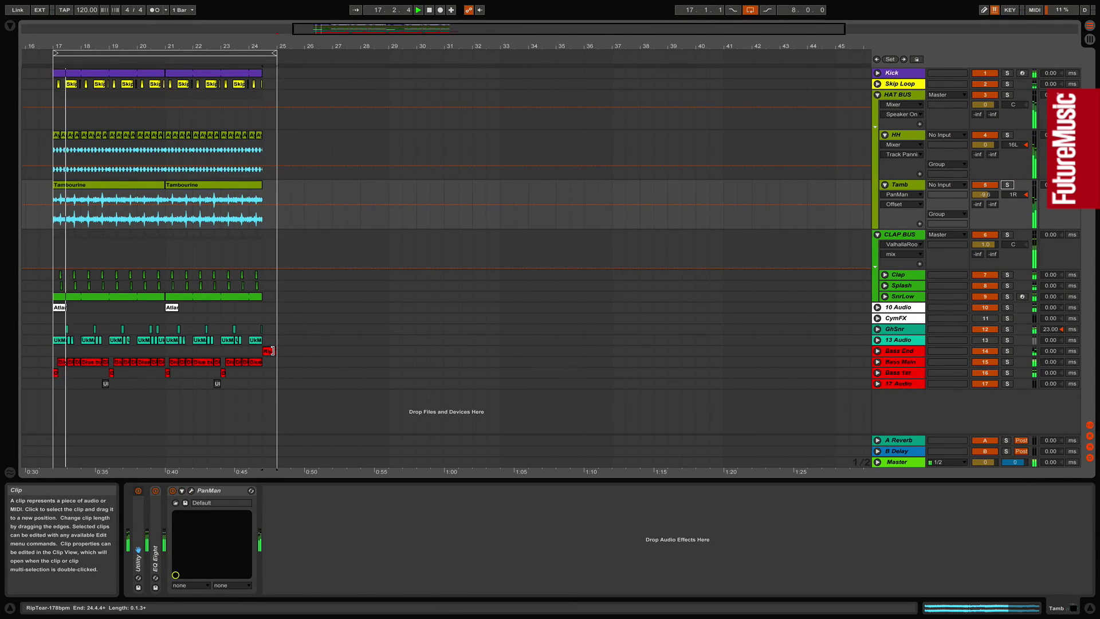
left_click(270, 351)
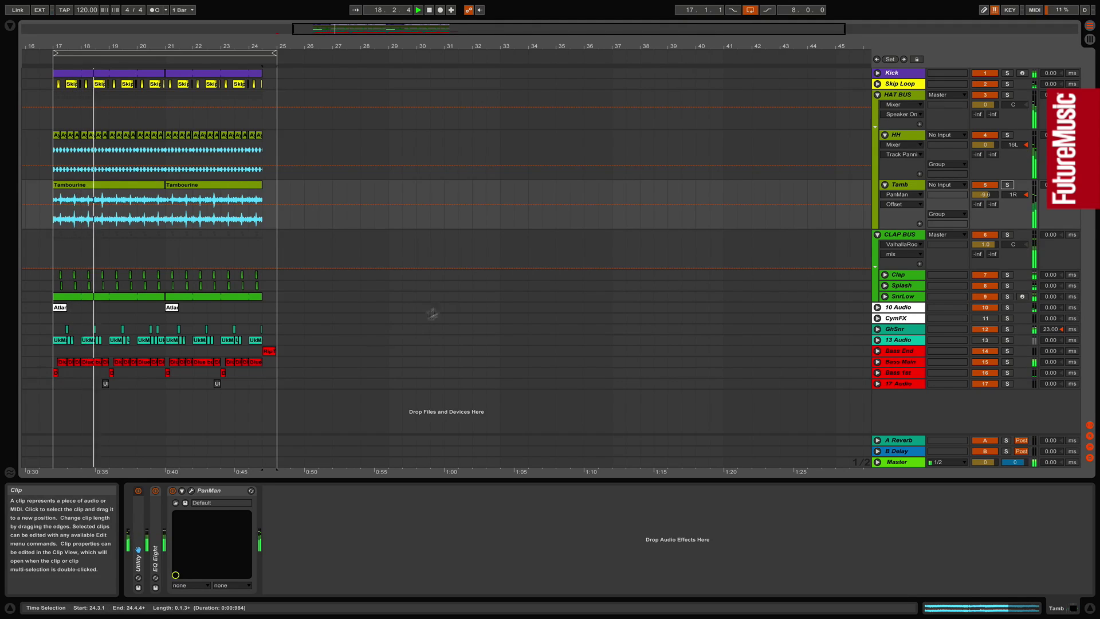
In the CLAP BUS ValhallaRoom reverb, set mix to 18.9%, predelay to 0.9 ms, decay to 0.59 s and high cut to 8960 Hz
left_click(911, 235)
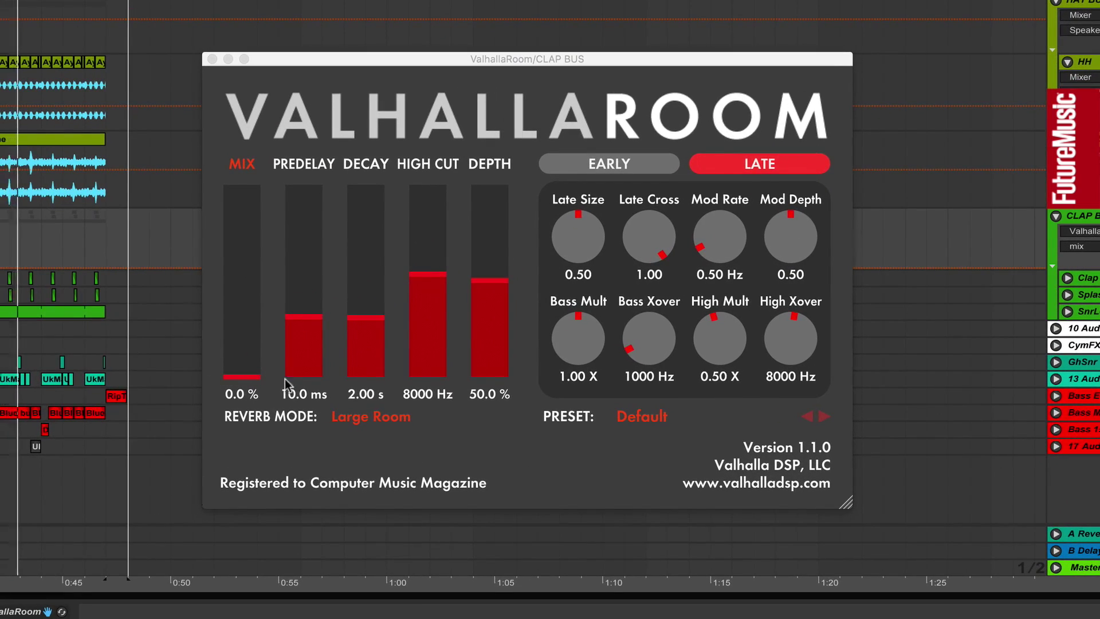
left_click_drag(251, 374, 318, 346)
left_click_drag(364, 327, 381, 345)
left_click_drag(314, 350, 314, 351)
left_click_drag(365, 343, 308, 350)
left_click_drag(431, 276, 434, 271)
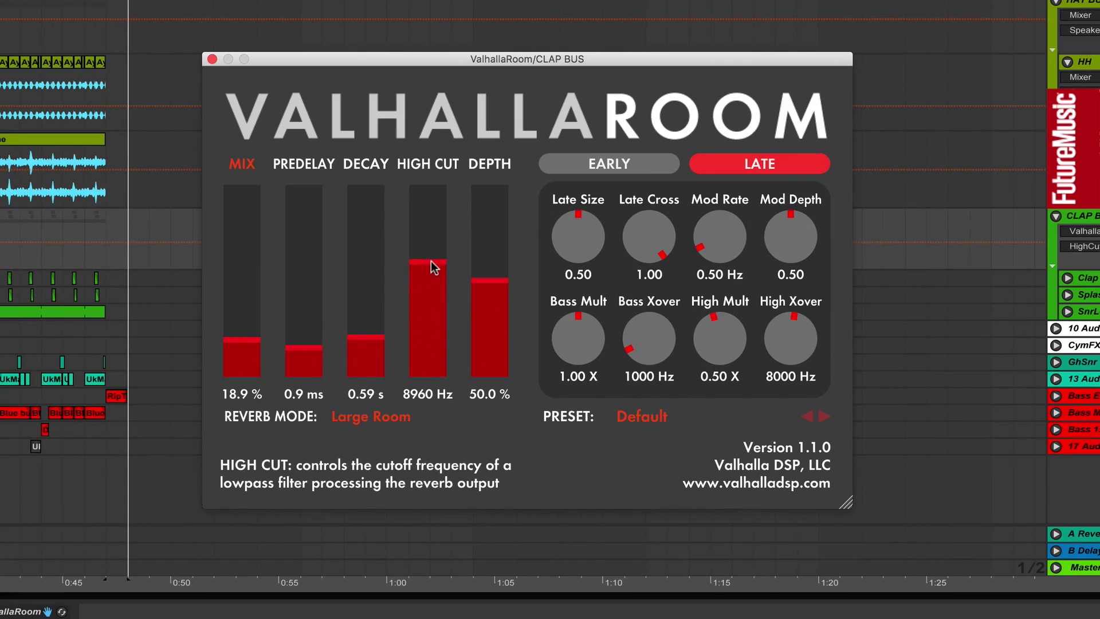
Refine the clap reverb to a 3.1 ms predelay, 0.31 s decay and 18.4% mix
left_click_drag(316, 354, 318, 360)
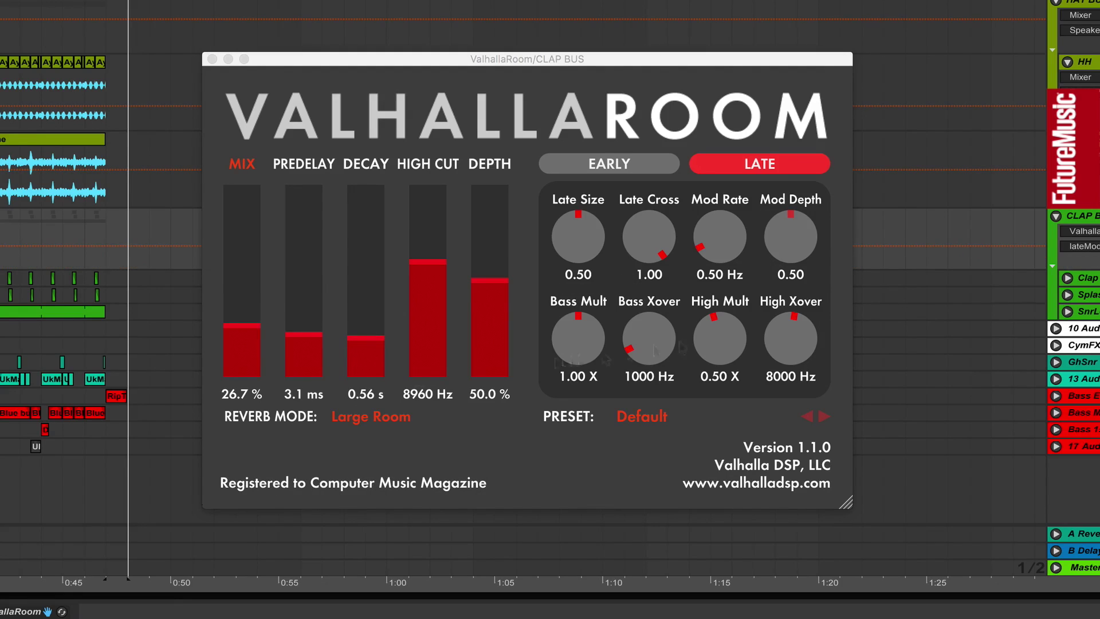
left_click_drag(255, 328, 252, 330)
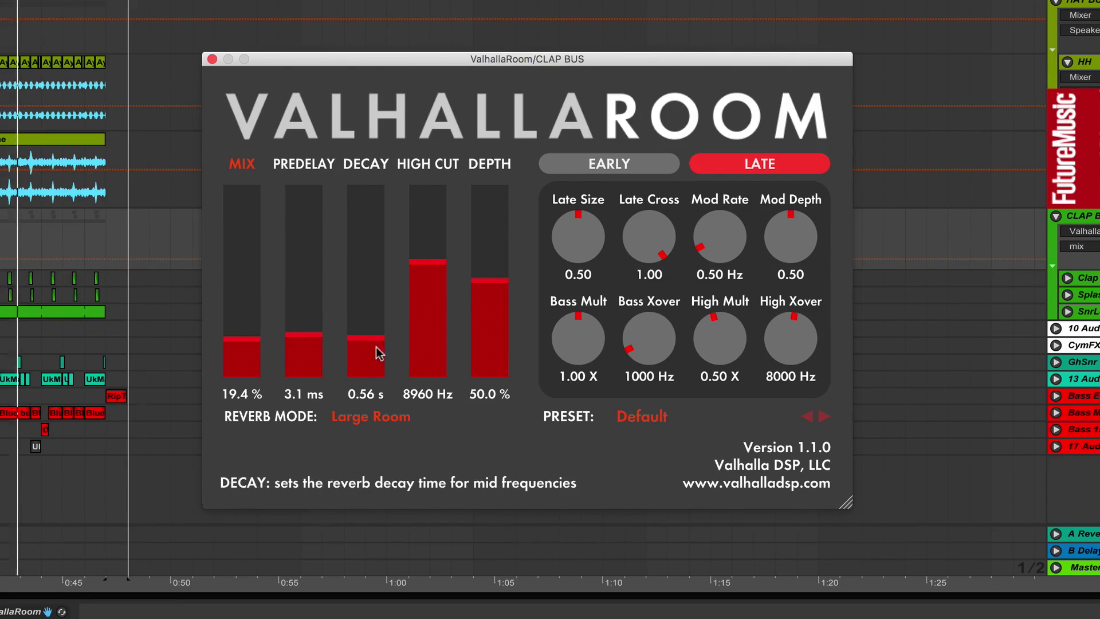
mouse_move(365, 342)
left_mouse_down()
mouse_move(380, 363)
mouse_move(377, 350)
left_mouse_up()
left_click_drag(251, 342, 252, 346)
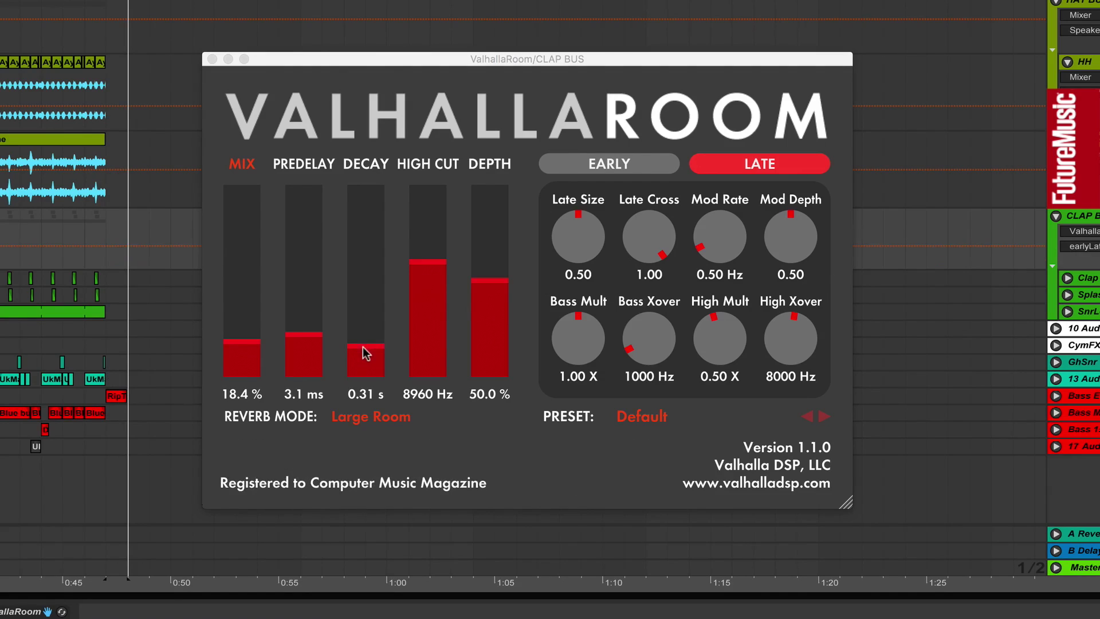
Shorten the clap reverb's decay to 0.10 s, set predelay to 7.3 ms, and fine-tune the mix around 28%
left_click_drag(365, 353, 319, 386)
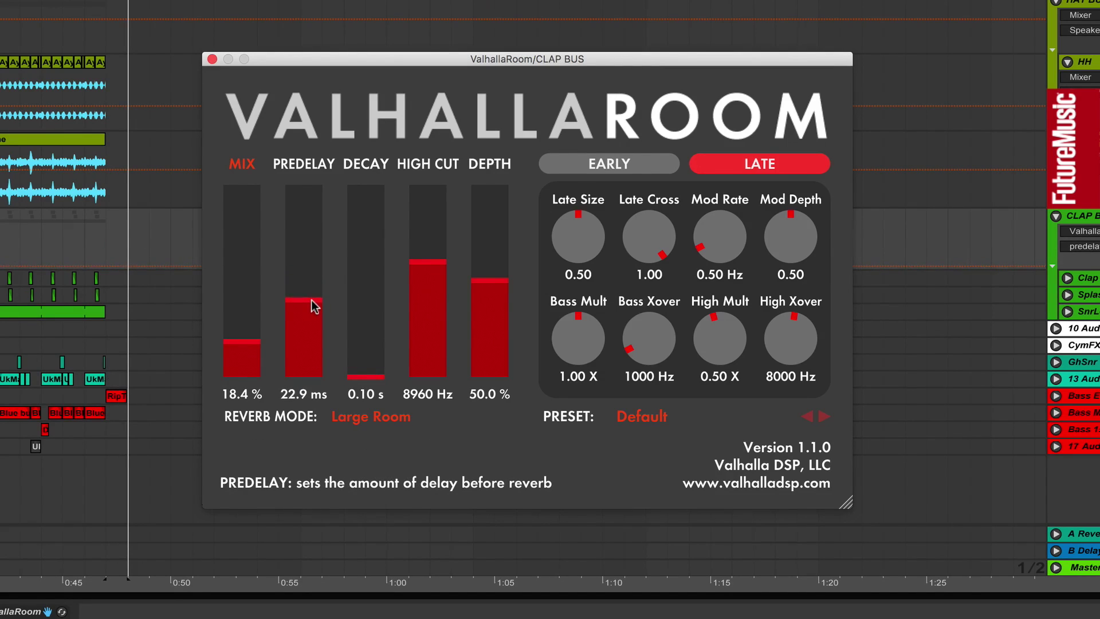
left_click_drag(248, 346, 247, 296)
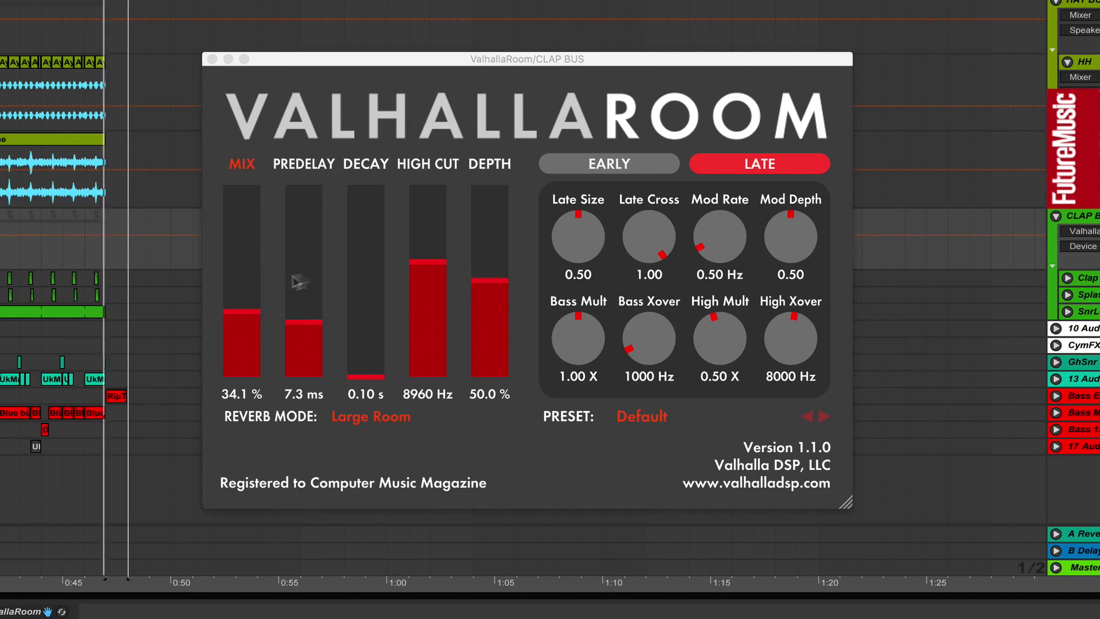
left_click_drag(240, 312, 256, 425)
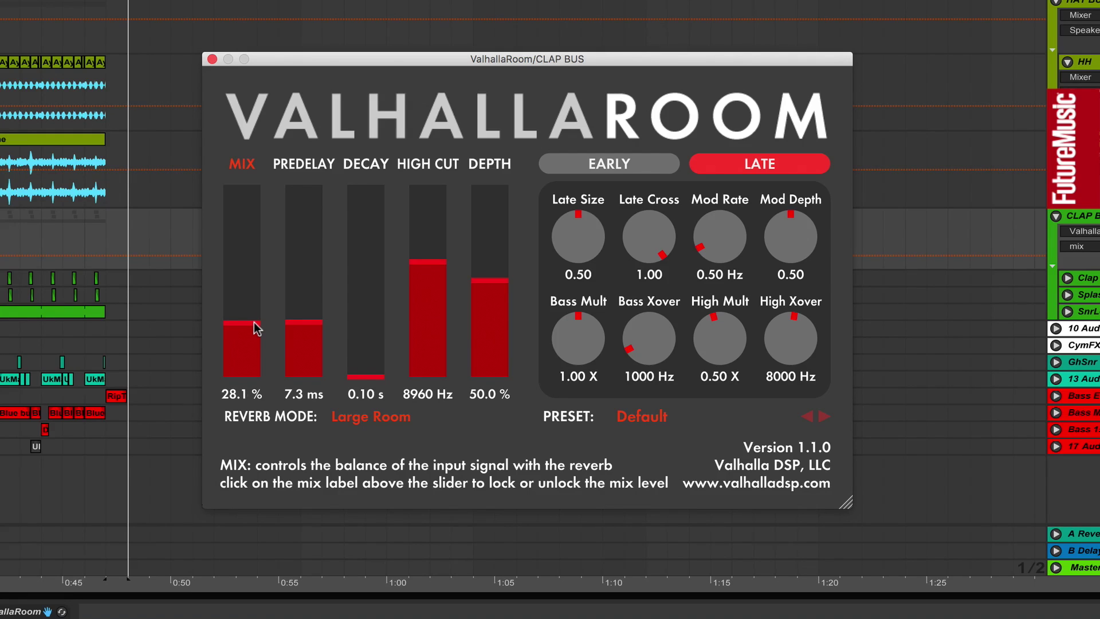
left_click_drag(254, 331, 258, 320)
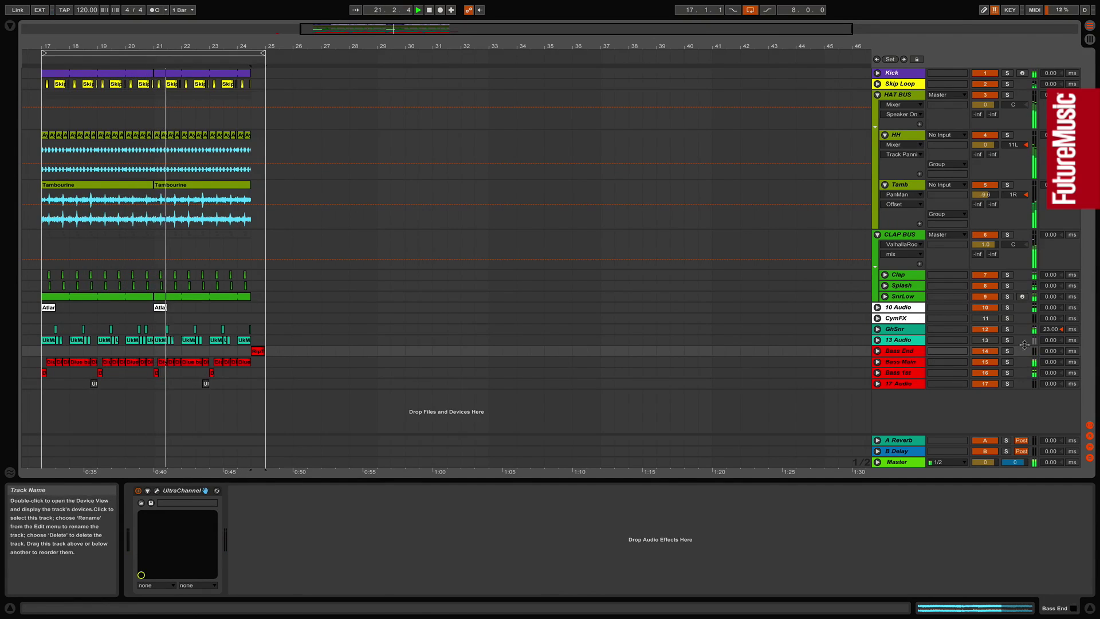
Solo the Bass End track and, in UltraChannel, replace Stereo Delays with Micro Pitch Shift at 18.8% size and 33.8% mix
left_click(1007, 350)
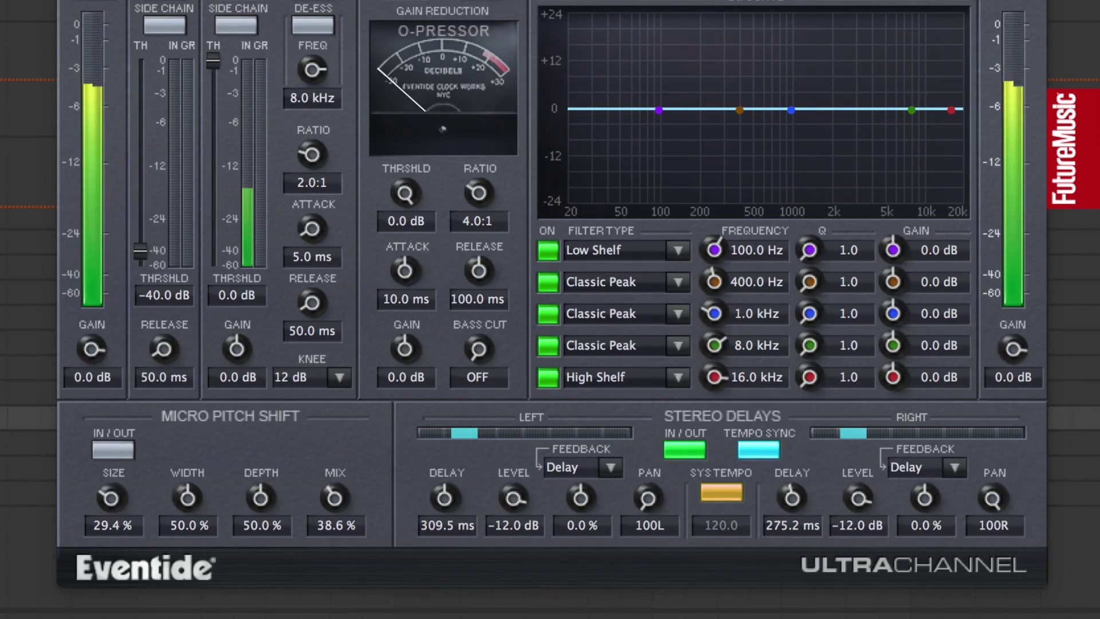
left_click(693, 453)
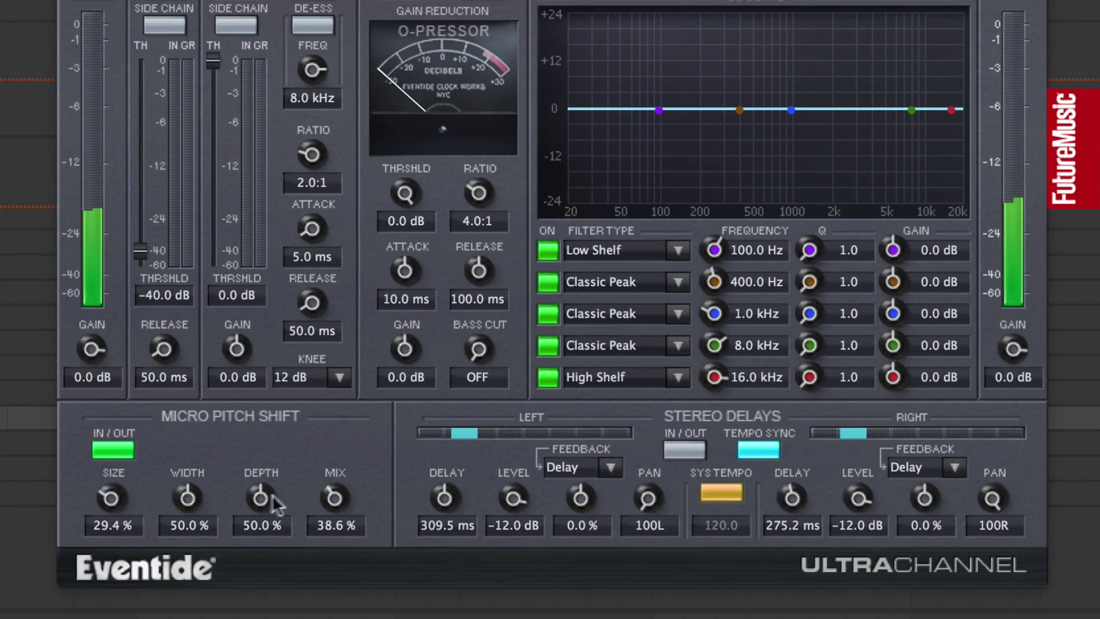
left_click_drag(343, 504, 344, 507)
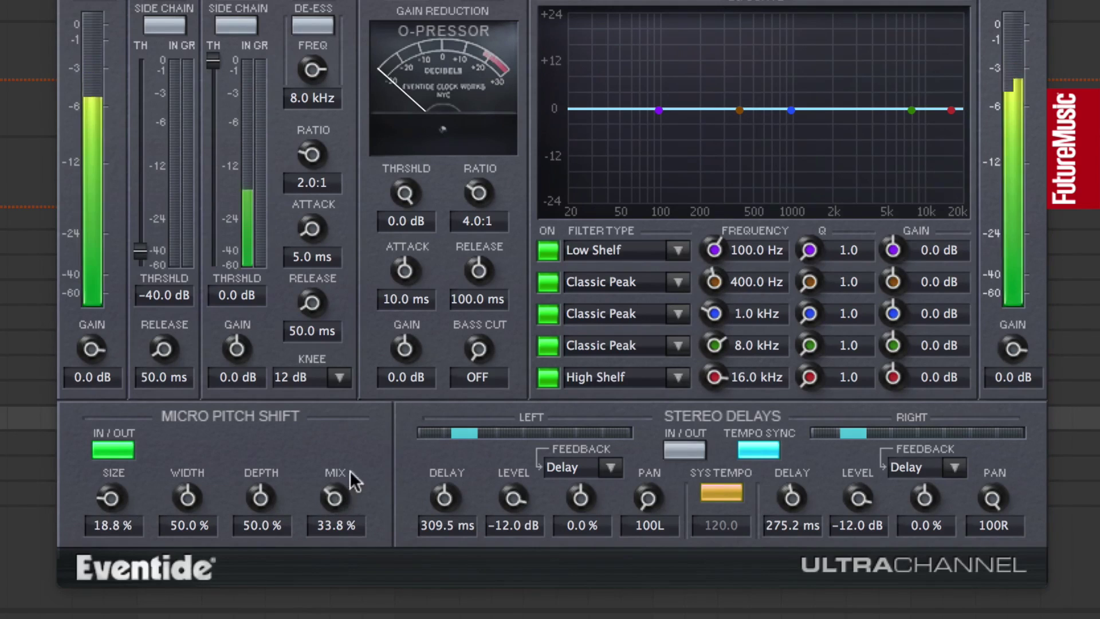
Raise the Micro Pitch Shift mix to 44.7% and compare the bass with the effect switched out and back in
left_click_drag(350, 476, 342, 467)
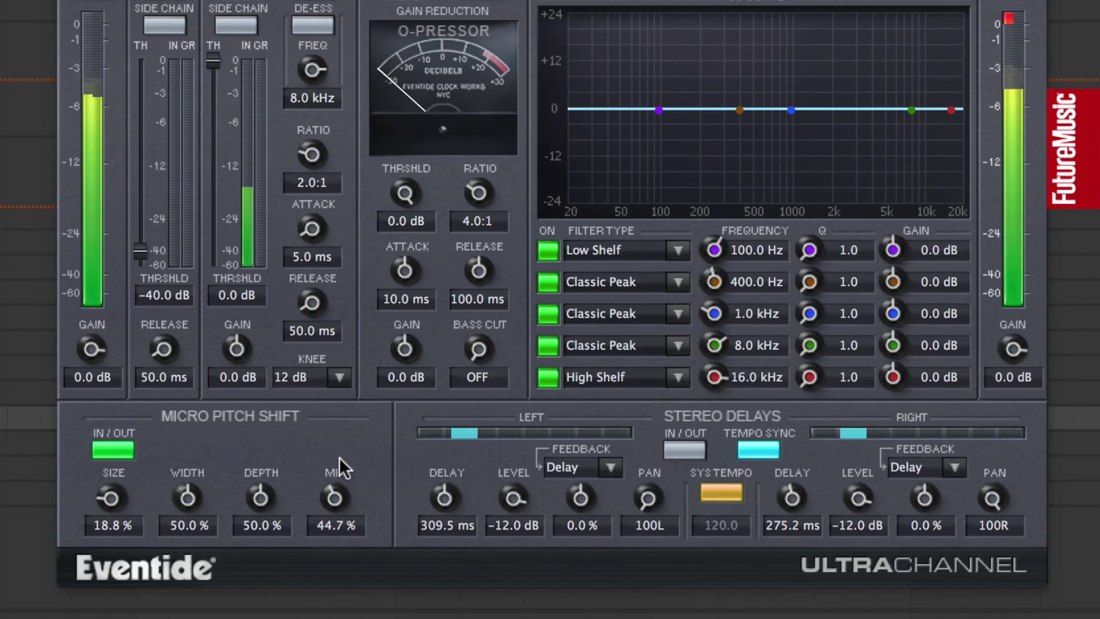
left_click(131, 449)
left_click(130, 450)
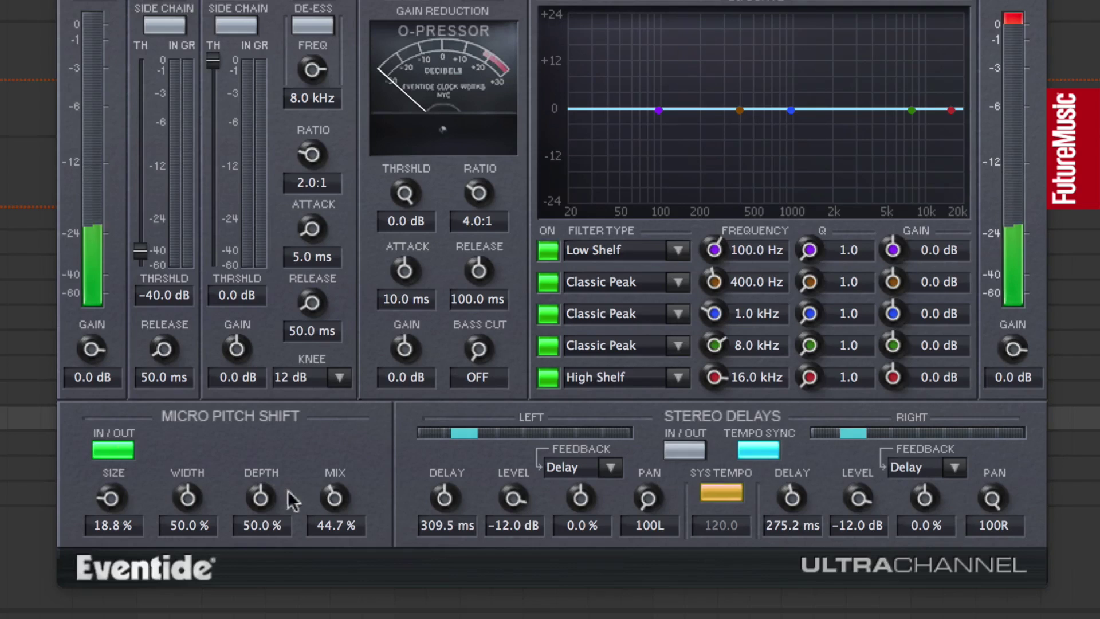
Set the Micro Pitch Shift size to 40.0% and mix to 29.4%, with the width slightly above 30.0%
left_click_drag(331, 481, 336, 516)
left_click_drag(117, 509, 194, 498)
left_click_drag(209, 413, 215, 487)
left_click_drag(111, 498, 110, 490)
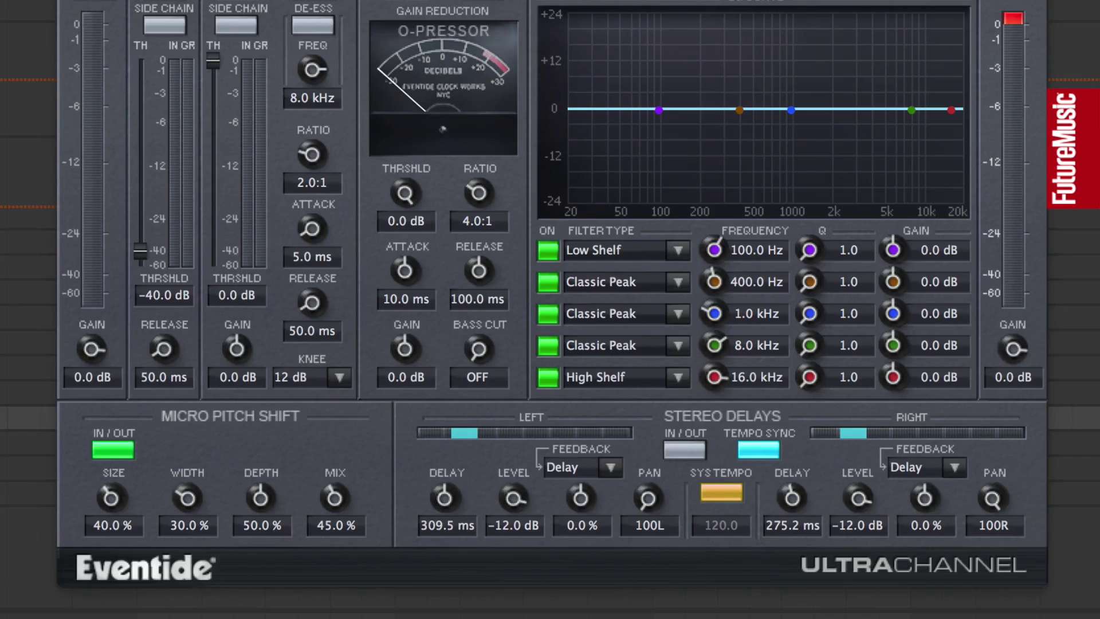
left_click_drag(336, 498, 341, 550)
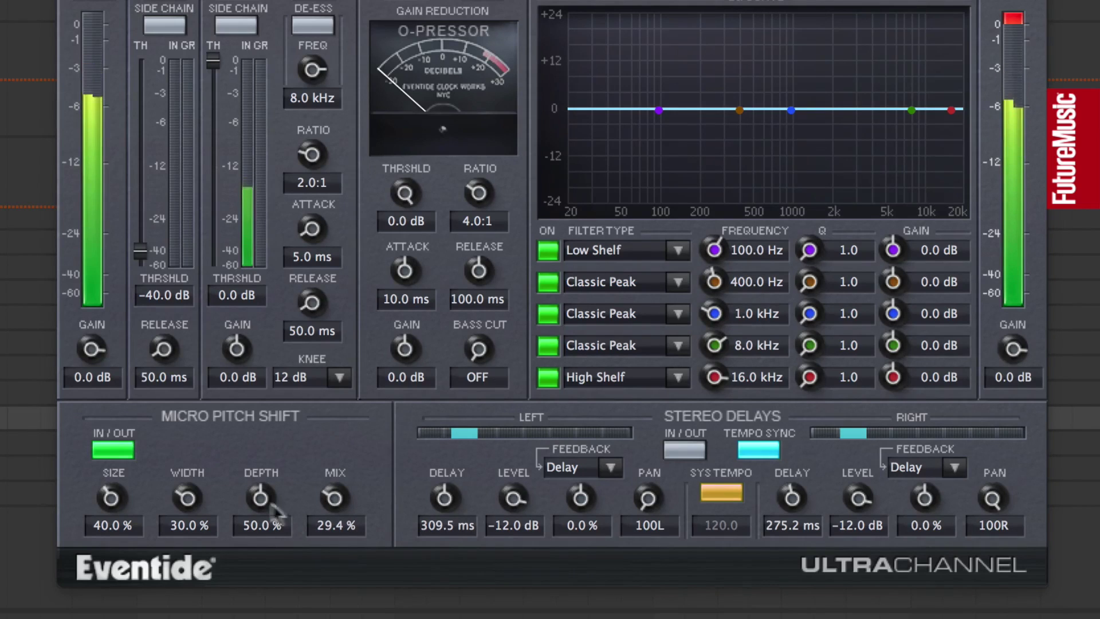
left_click_drag(187, 497, 201, 483)
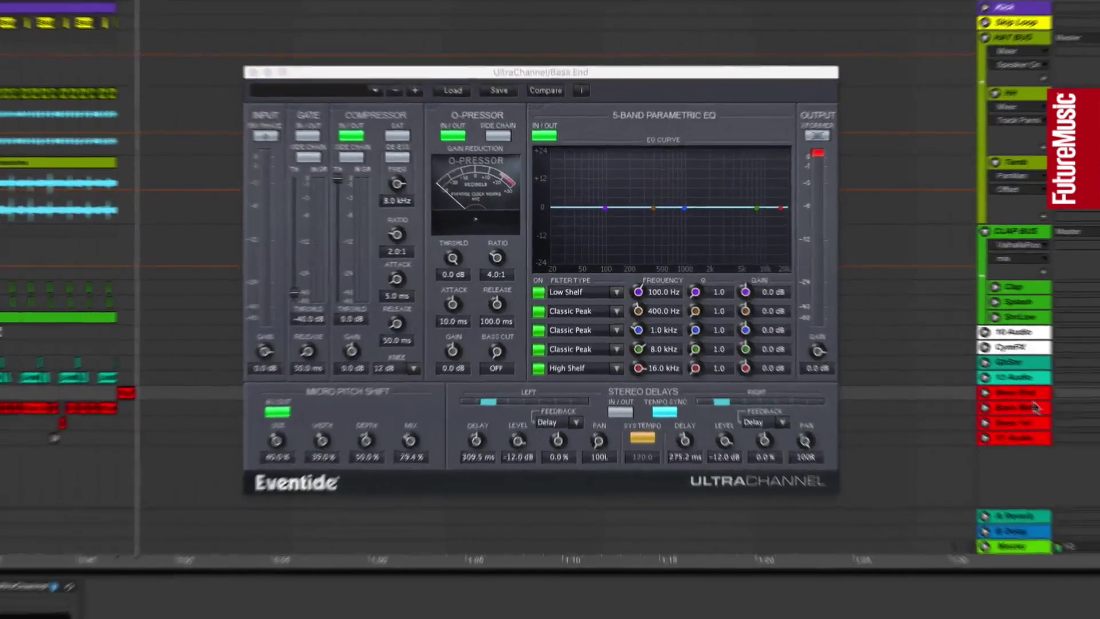
Switch to the Bass Main track's Ozone 7 Imager and set Band 2 width to 27.8 and Band 3 width to 48.1
left_click(1036, 407)
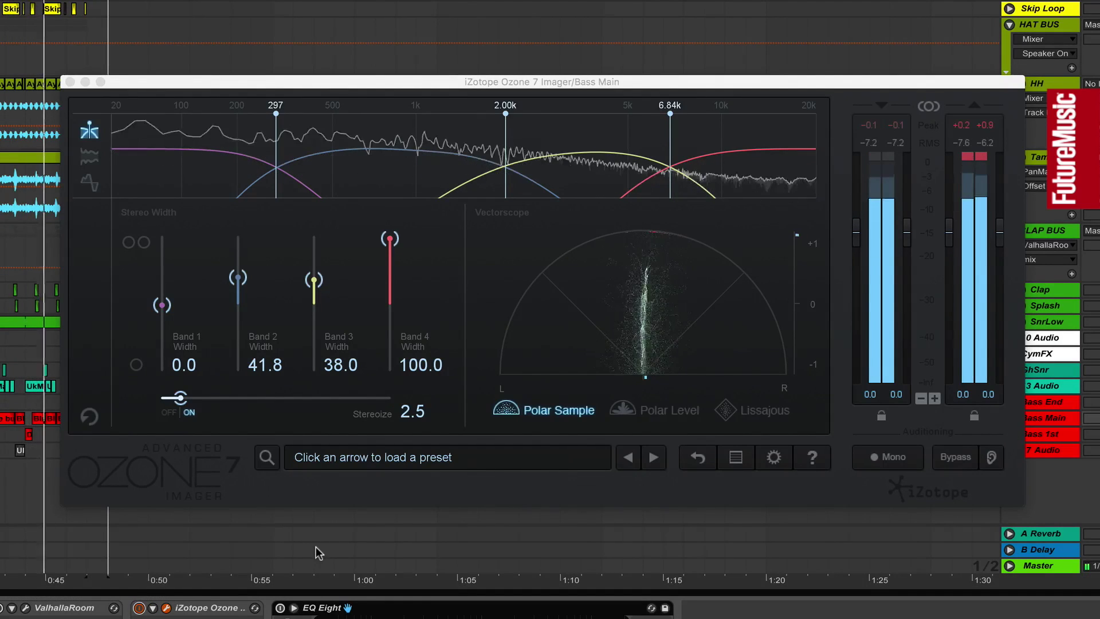
left_click(338, 185)
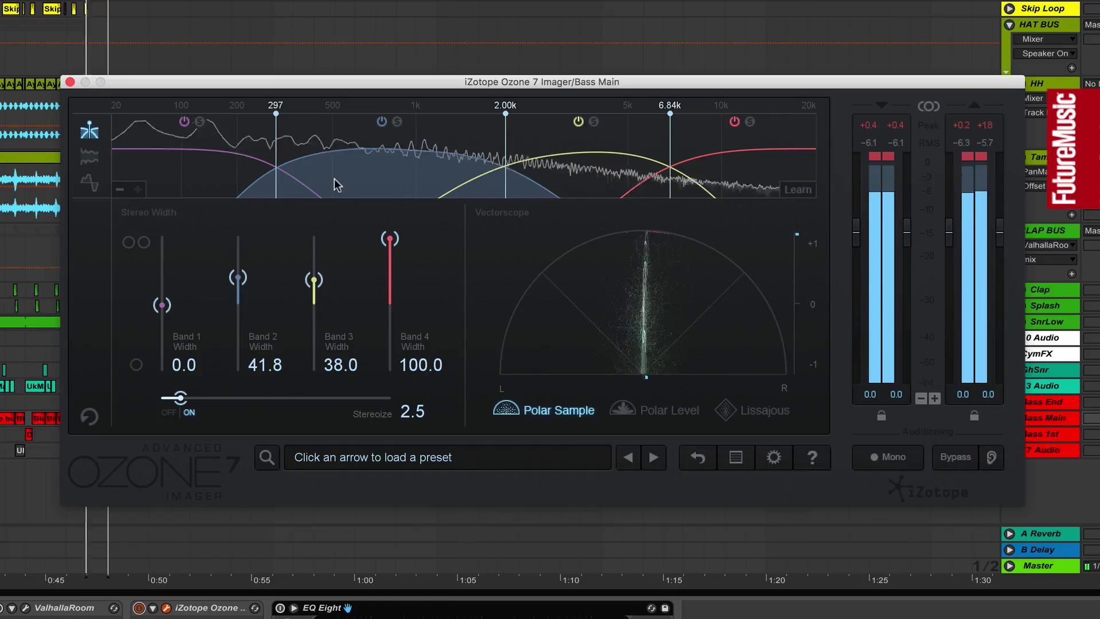
mouse_move(238, 278)
left_mouse_down()
mouse_move(243, 298)
mouse_move(252, 292)
left_mouse_up()
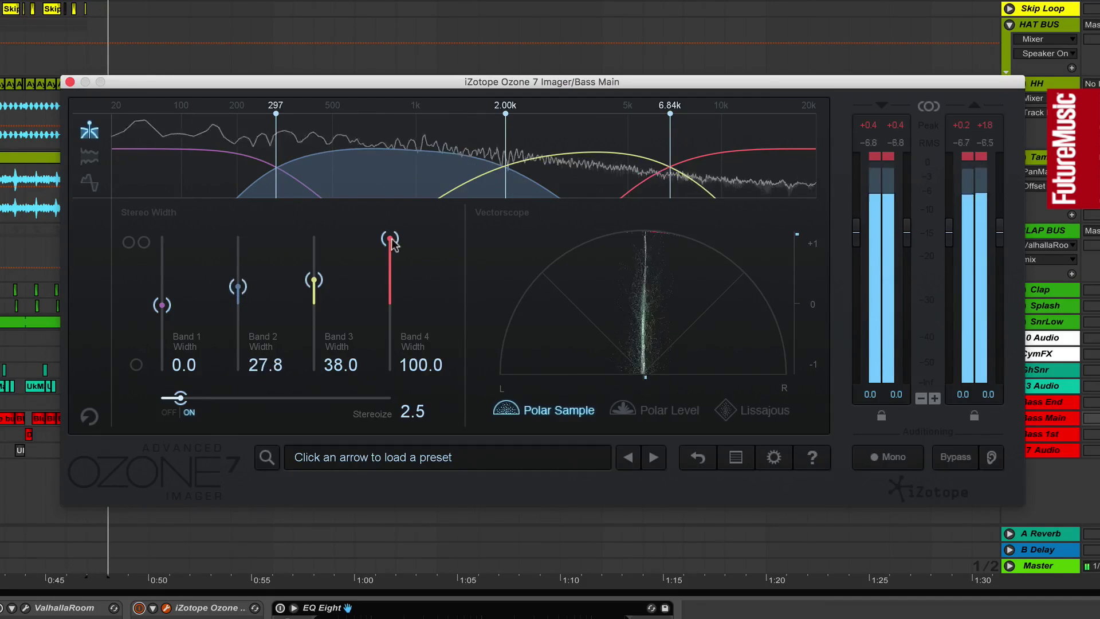
left_click_drag(393, 243, 401, 202)
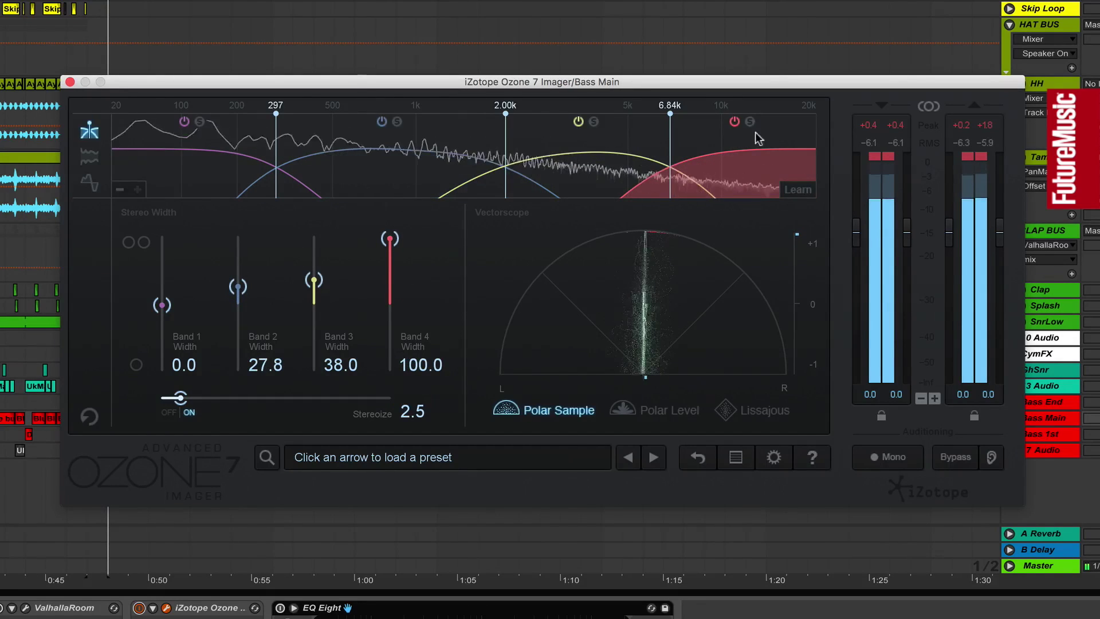
left_click_drag(319, 246, 320, 236)
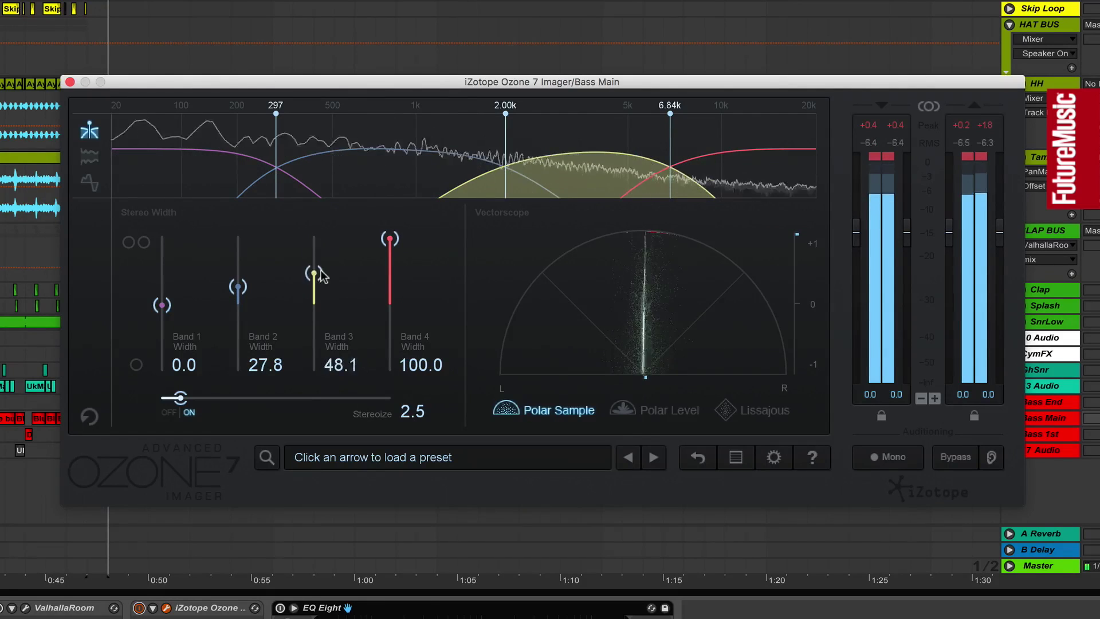
Lower the Band 2/3 crossover to 1.38 kHz, set the widths of Bands 2, 3 and 4 to 41.8, 35.4 and 68.4, and Stereoize to 1.9
left_click_drag(248, 286, 244, 265)
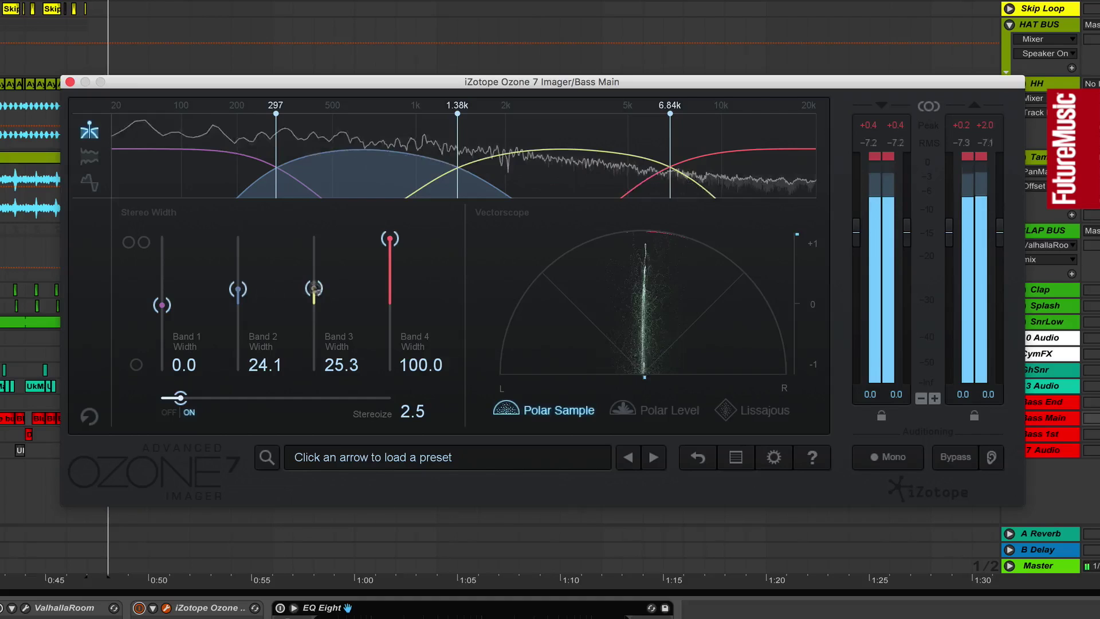
mouse_move(314, 289)
left_mouse_down()
mouse_move(314, 237)
mouse_move(323, 282)
left_mouse_up()
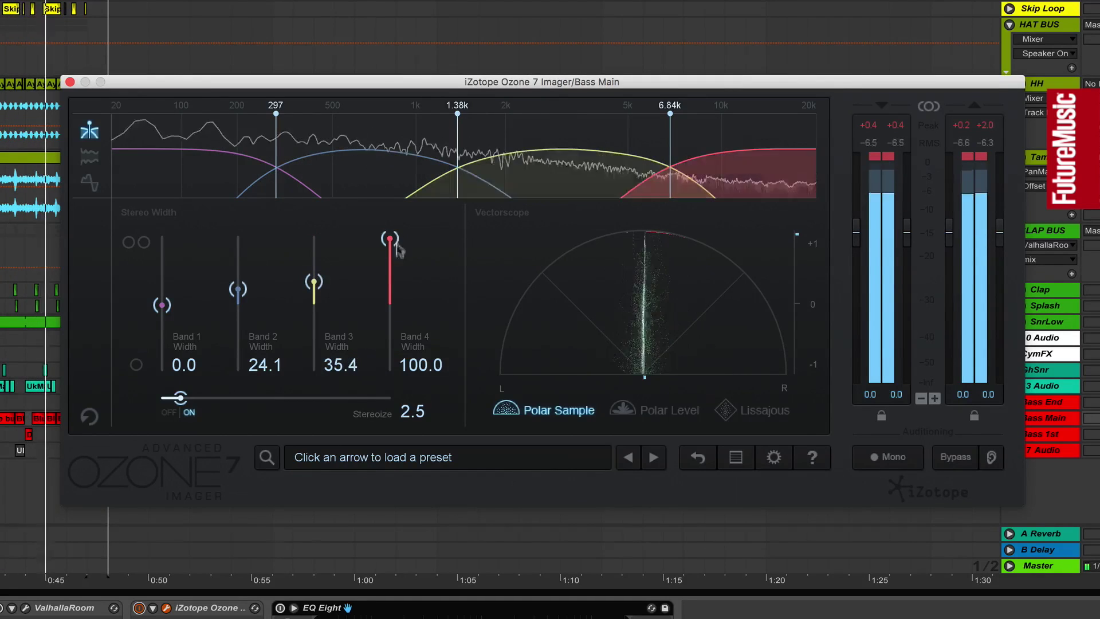
left_click_drag(390, 238, 390, 260)
mouse_move(237, 289)
left_mouse_down()
mouse_move(239, 257)
mouse_move(239, 278)
left_mouse_up()
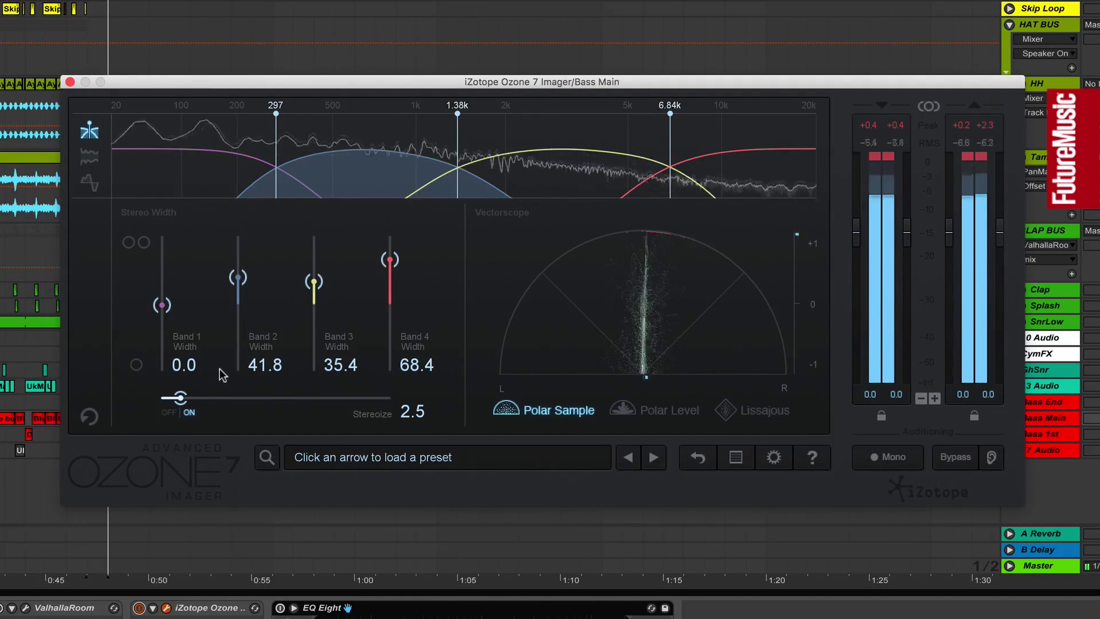
mouse_move(180, 399)
left_mouse_down()
mouse_move(334, 396)
mouse_move(188, 396)
left_mouse_up()
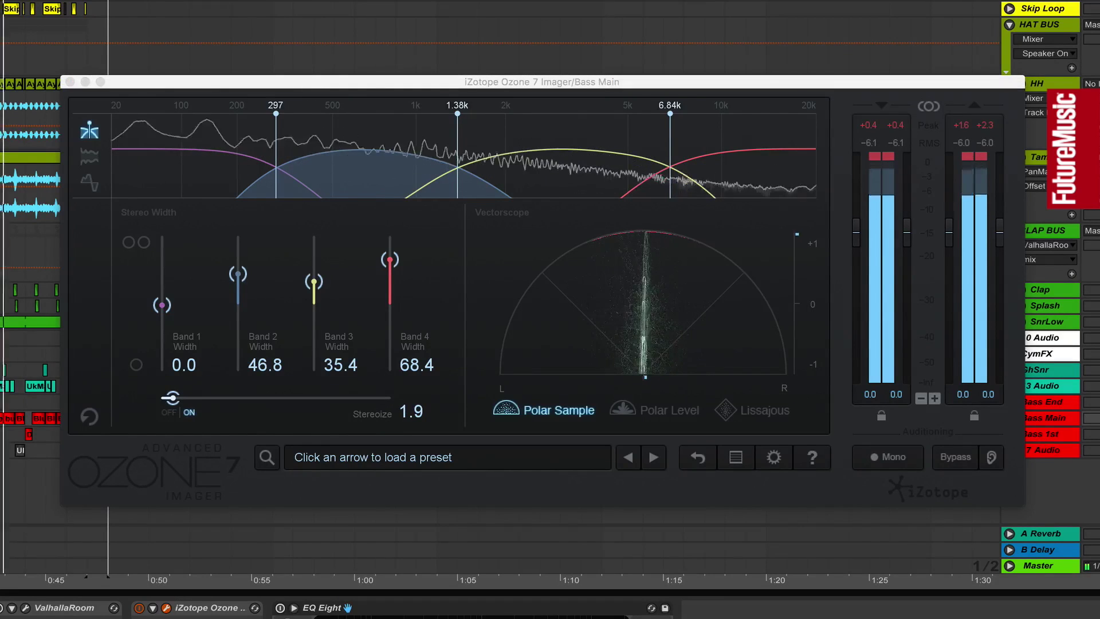
left_click_drag(247, 281, 255, 282)
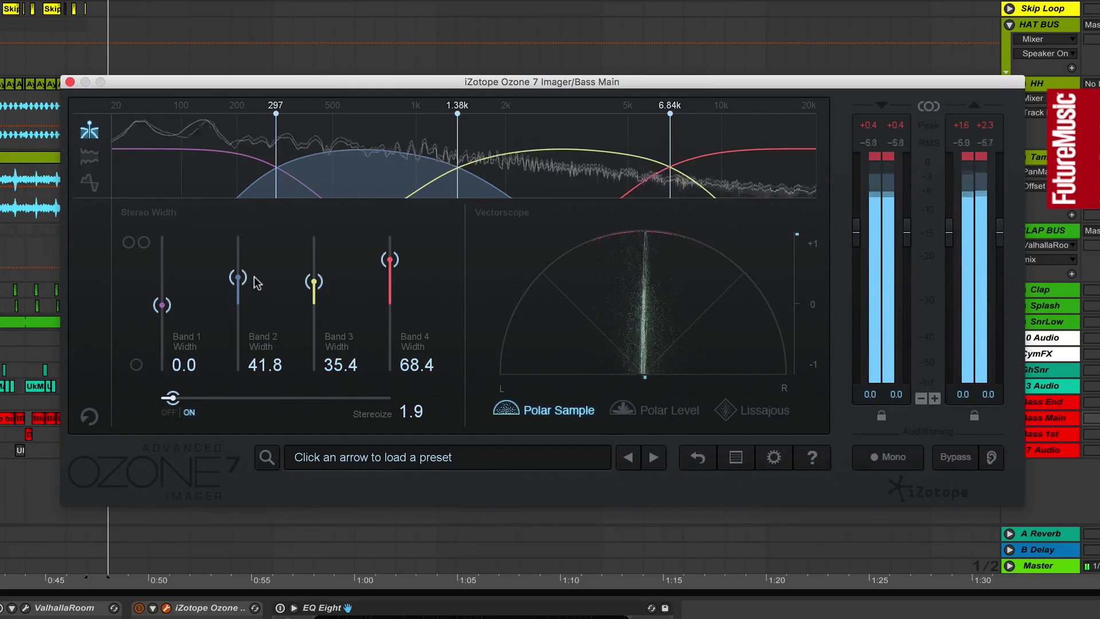
Compare the imager bypassed and active, and reduce the widths of Bands 2, 3 and 4 to 36.7, 31.6 and 65.8
left_click(959, 462)
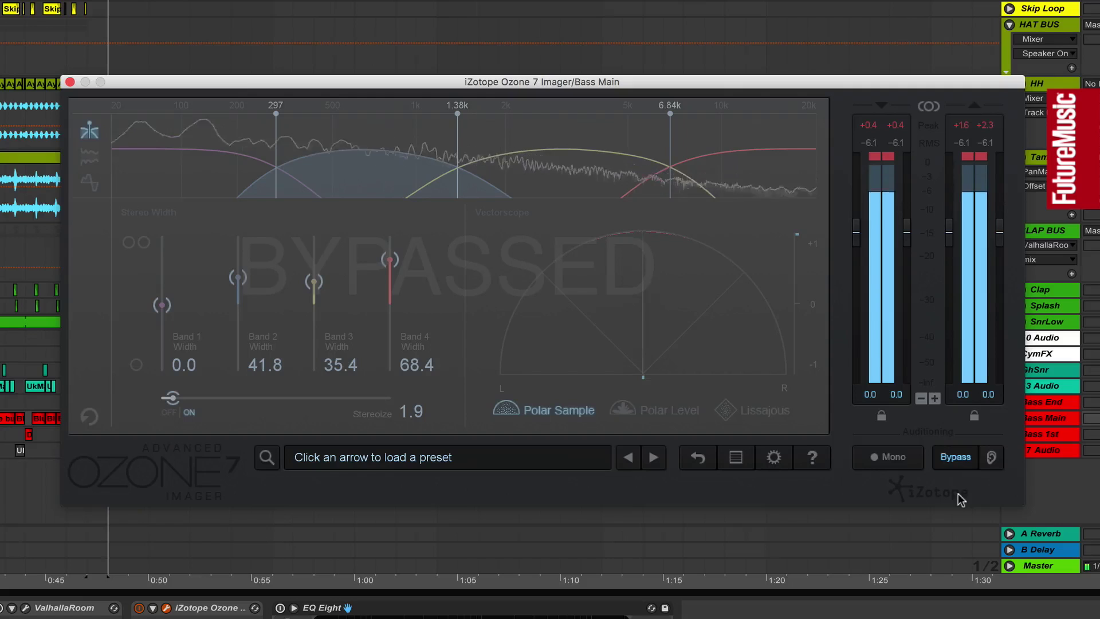
left_click(959, 461)
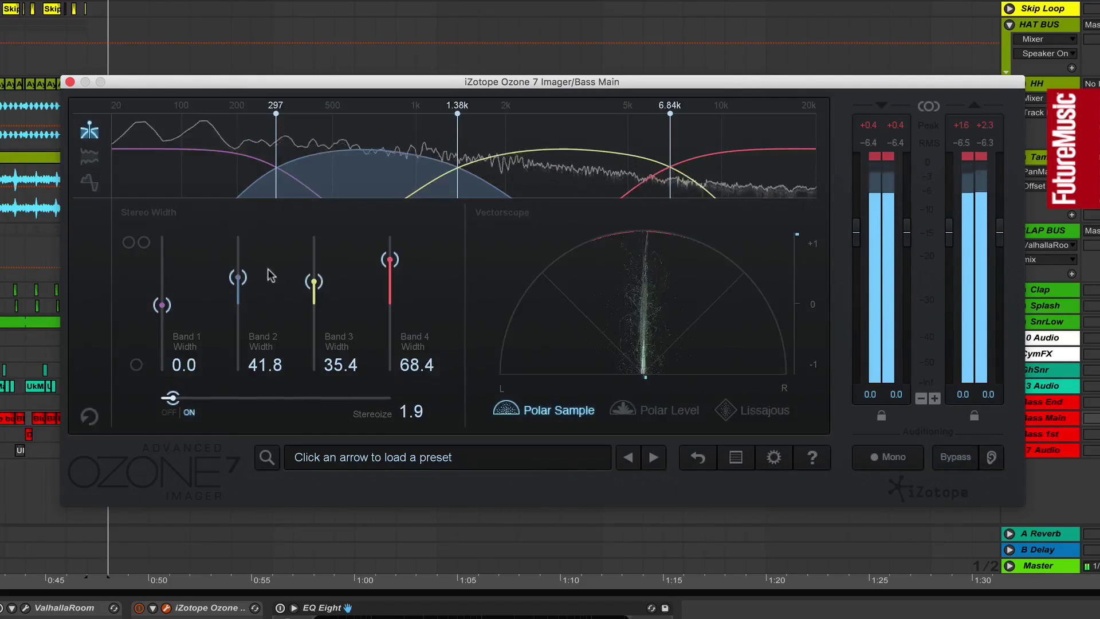
left_click_drag(318, 290, 319, 292)
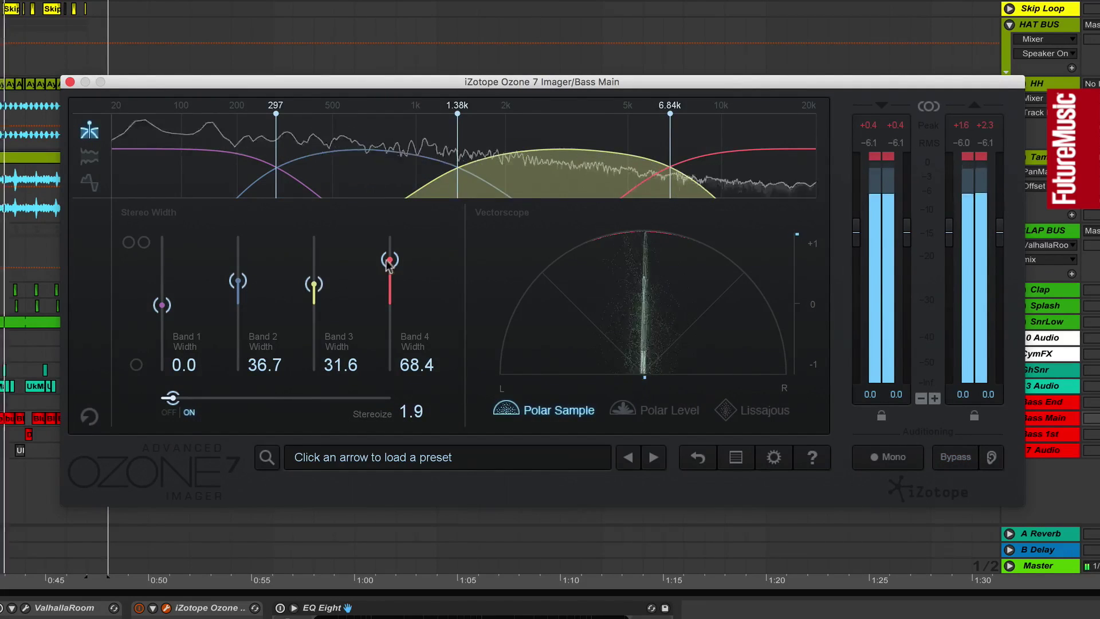
mouse_move(390, 259)
left_mouse_down()
mouse_move(390, 273)
mouse_move(400, 227)
mouse_move(399, 262)
left_mouse_up()
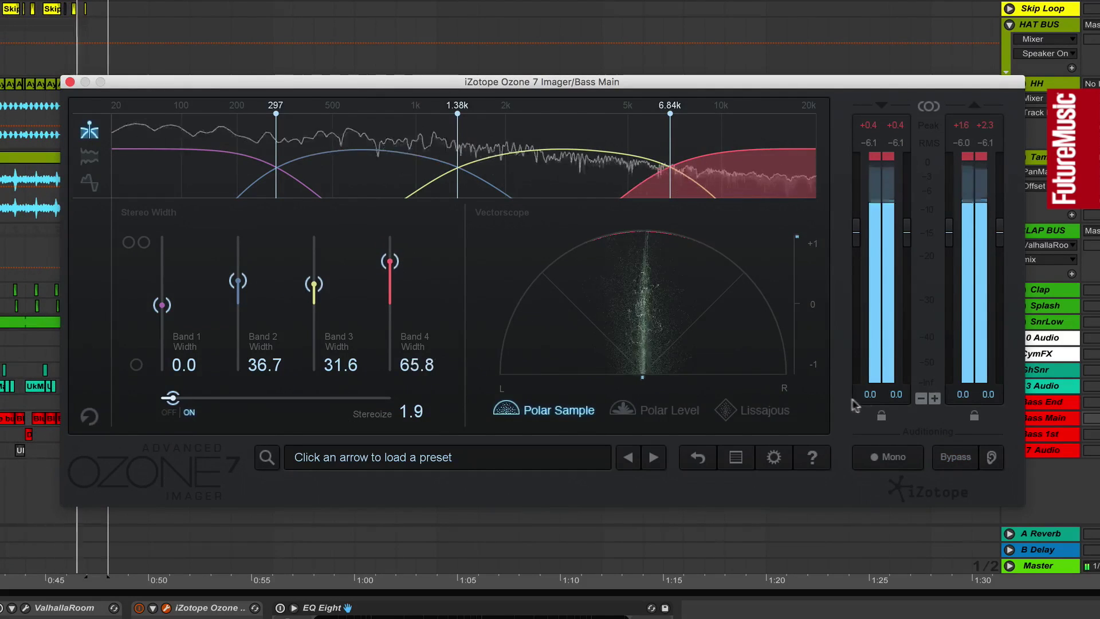
Compare the imager against bypass again, and widen Band 2 to 41.8 and Band 3 to 32.9
left_click(965, 460)
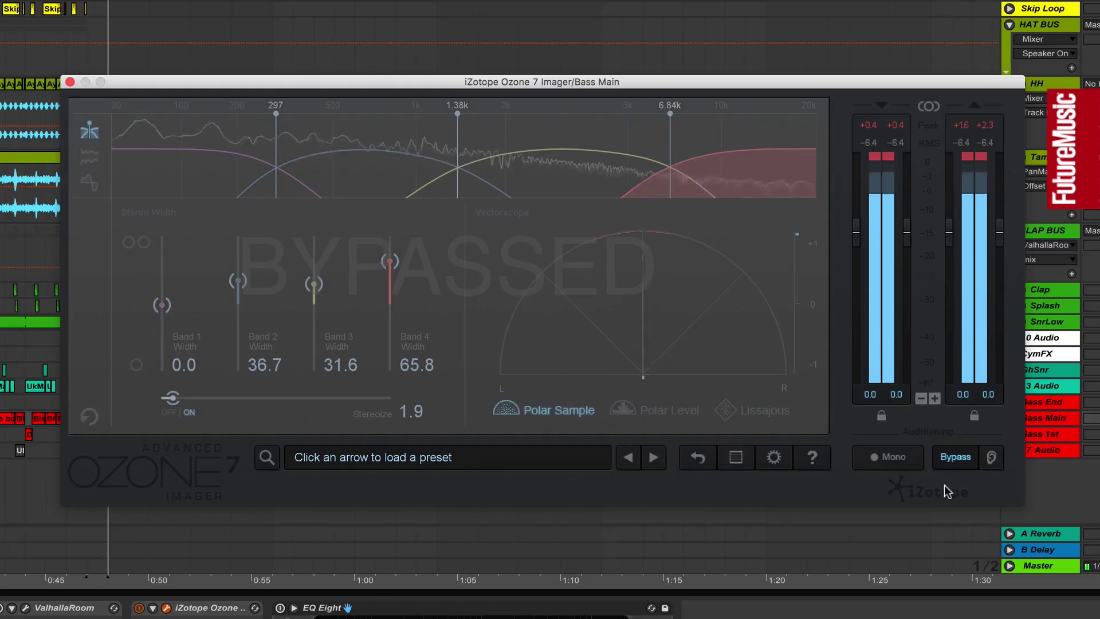
left_click(953, 461)
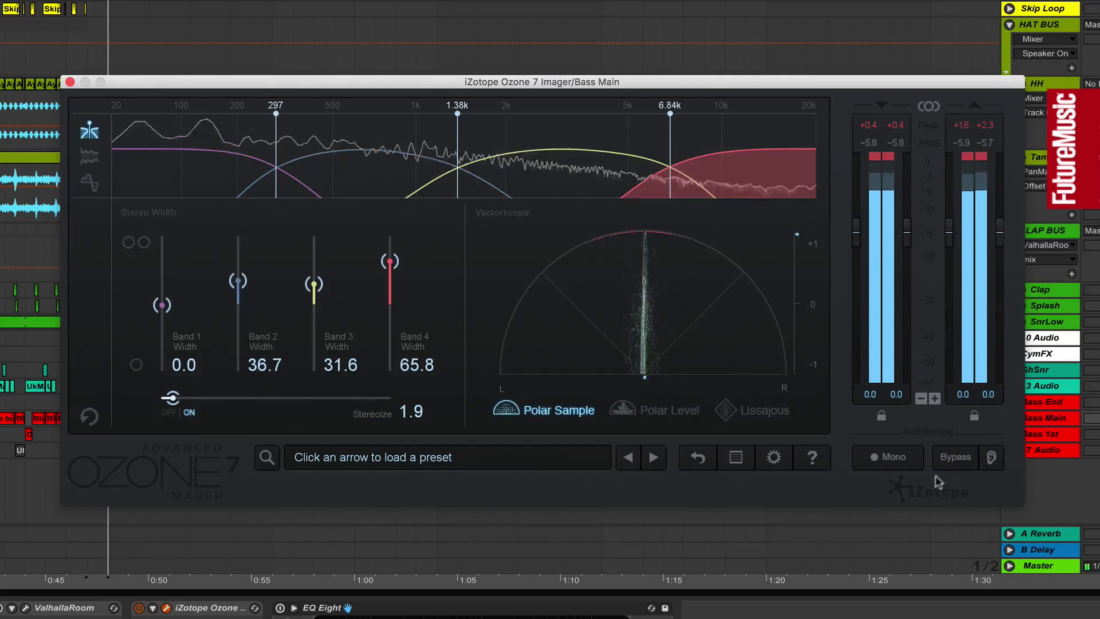
left_click_drag(238, 282, 239, 280)
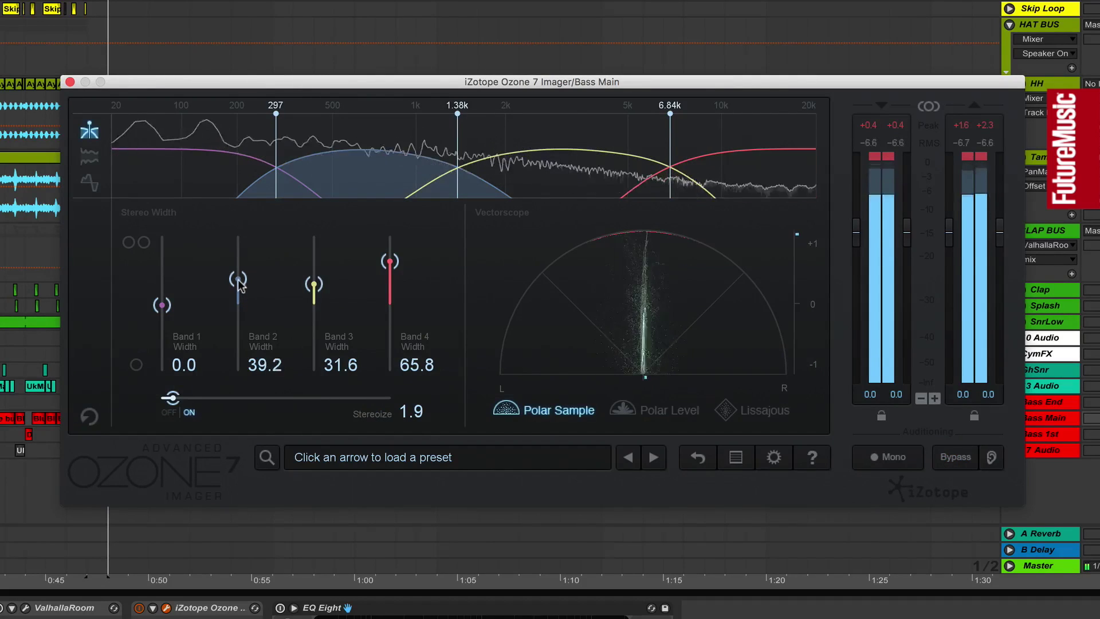
left_click_drag(316, 295, 318, 289)
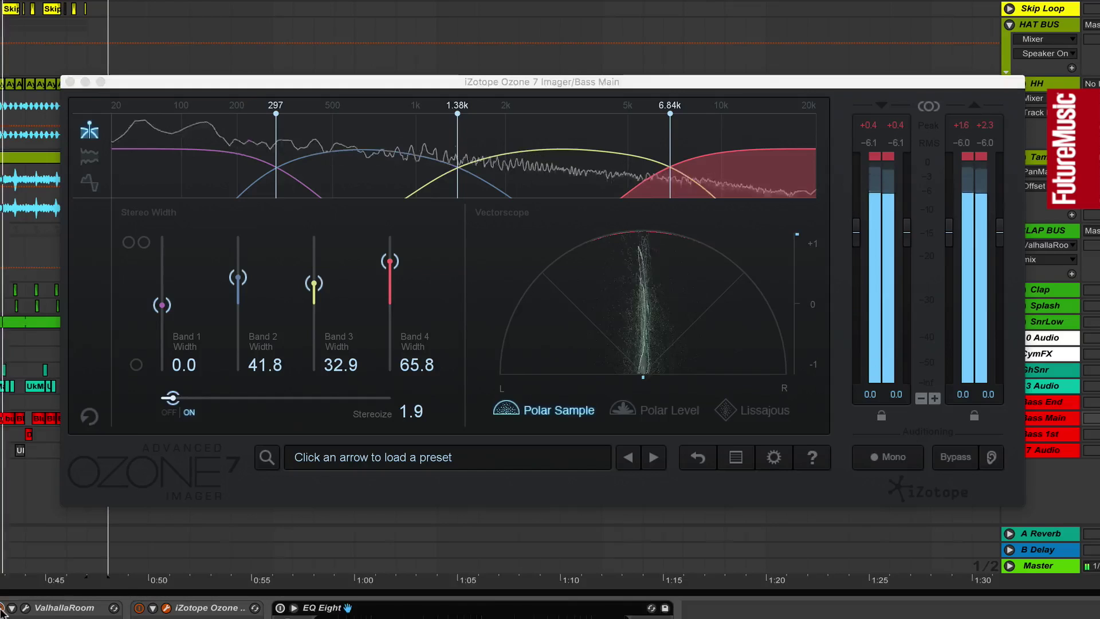
Open Bass Main's ValhallaRoom beside the imager's vectorscope and set the reverb mix to 37.3%
left_click(25, 607)
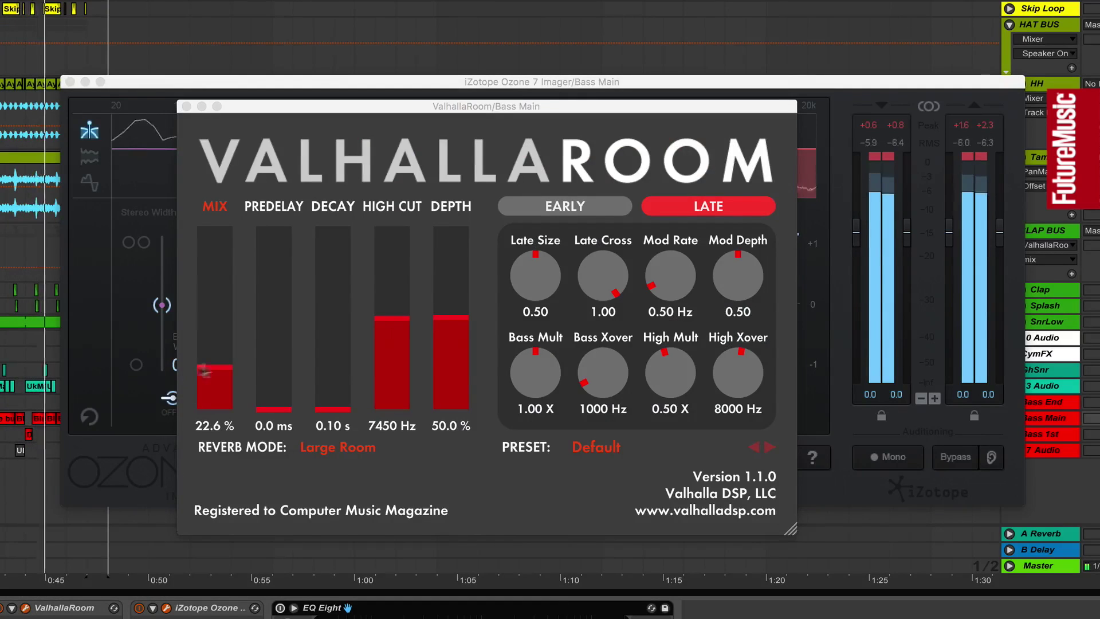
left_click_drag(215, 366, 240, 338)
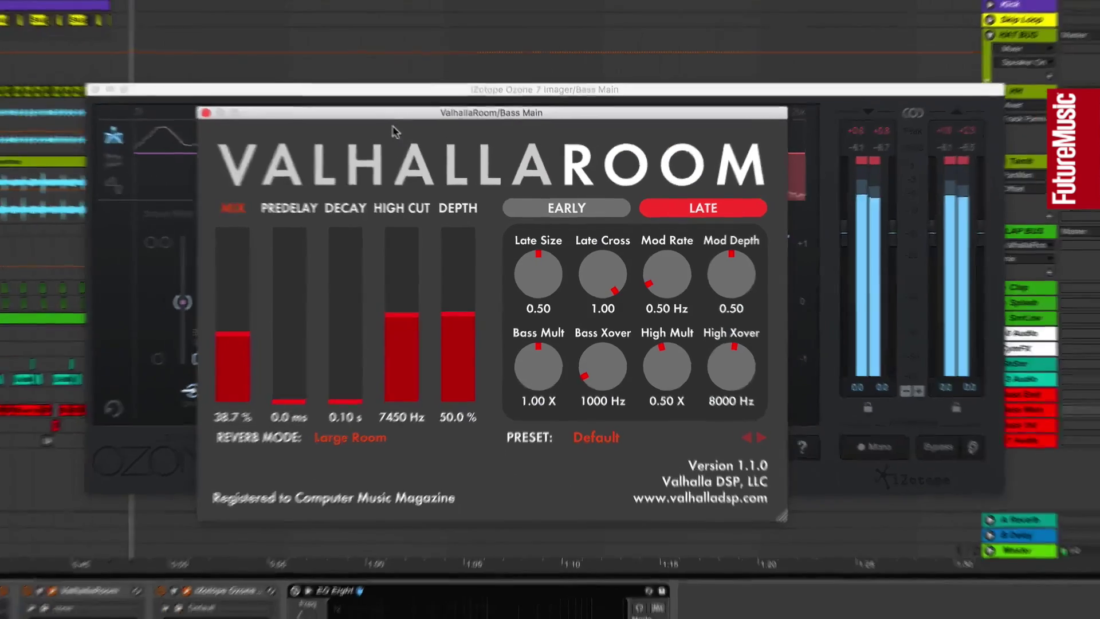
left_click_drag(793, 106, 550, 91)
left_click_drag(563, 138, 692, 129)
left_click(327, 146)
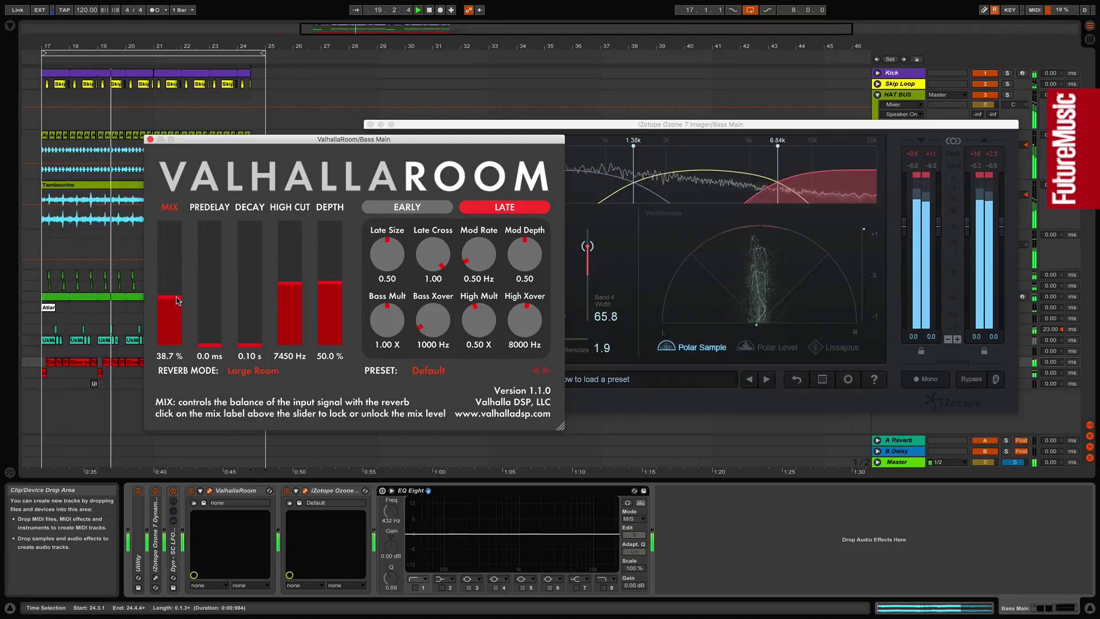
mouse_move(170, 297)
left_mouse_down()
mouse_move(176, 218)
mouse_move(176, 298)
left_mouse_up()
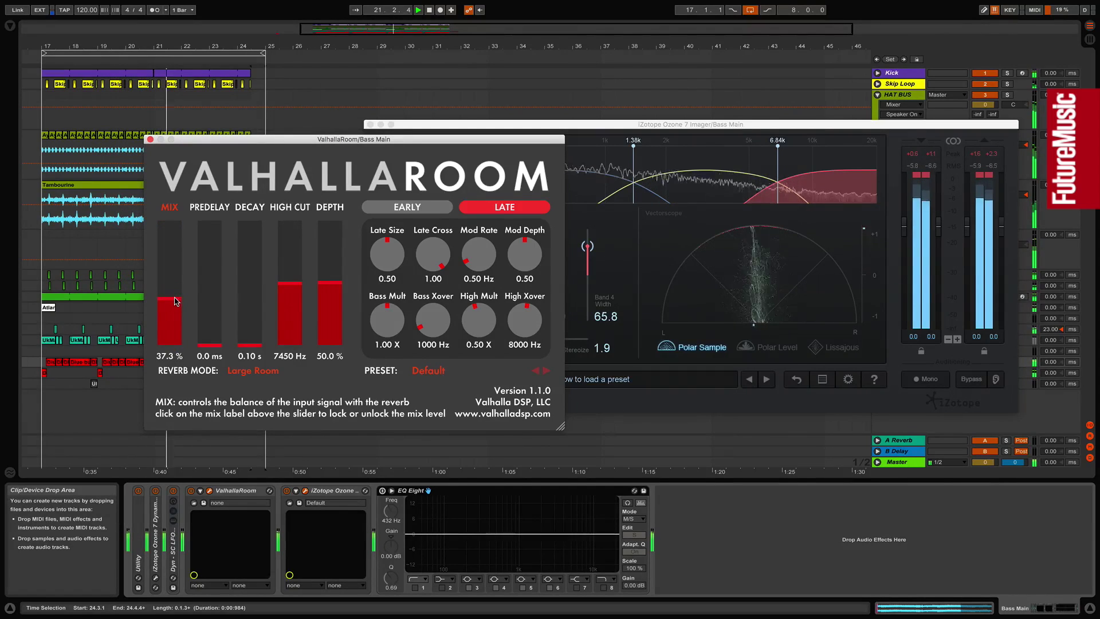
Bring the Ozone Imager to the front, widen Band 3 to 91.1 and pull it back down
left_click(601, 245)
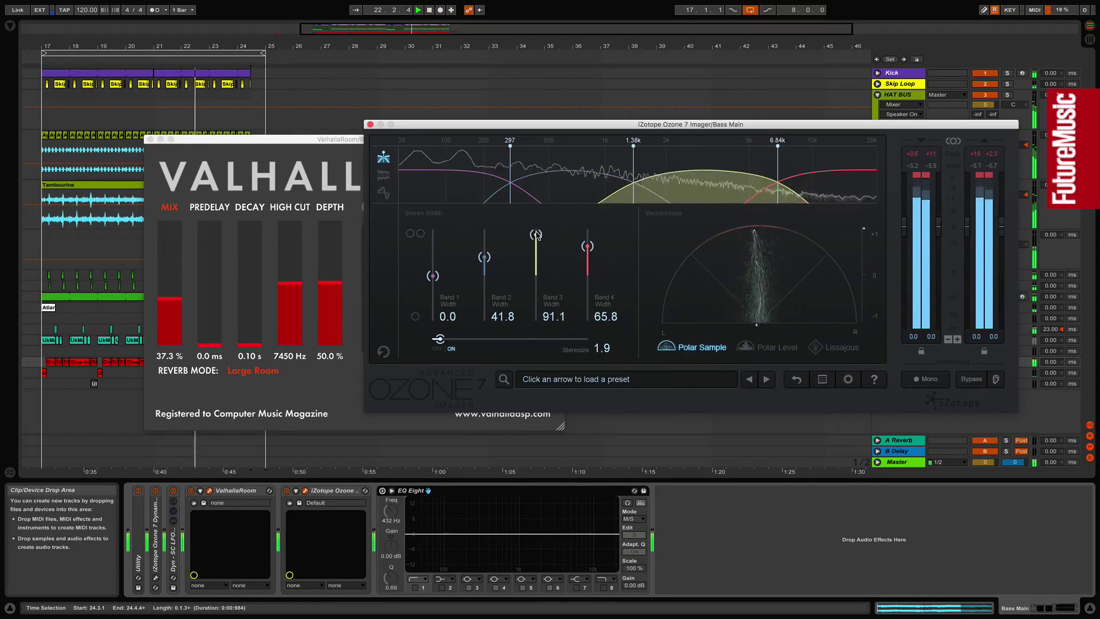
left_click_drag(537, 235, 539, 258)
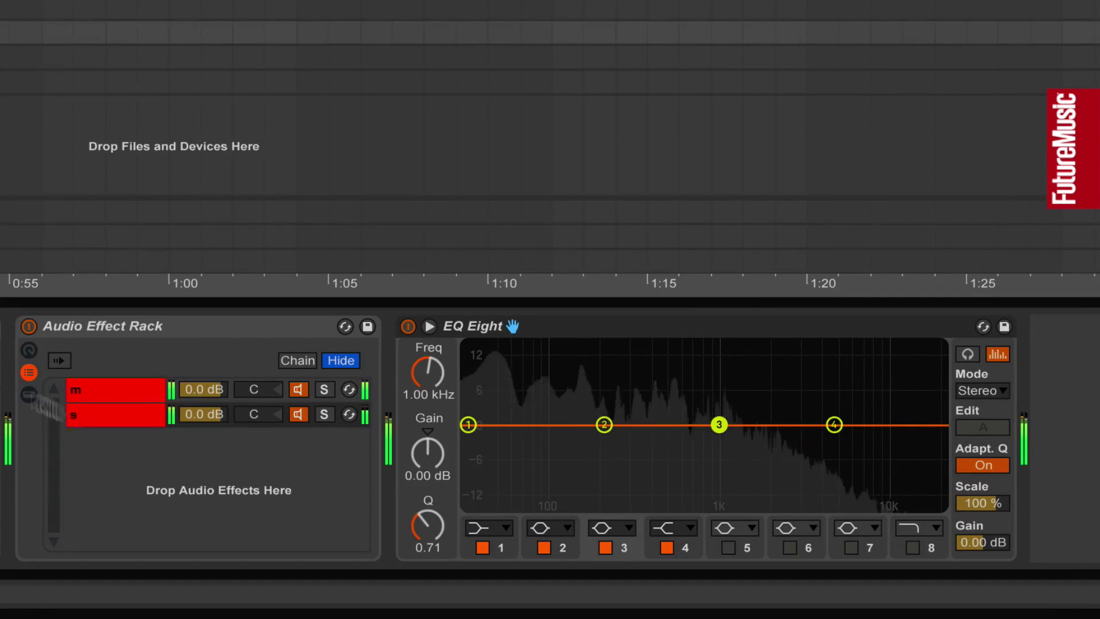
Set the side chain's volume in the mid/side Audio Effect Rack to -1.8 dB
left_click_drag(199, 415, 199, 426)
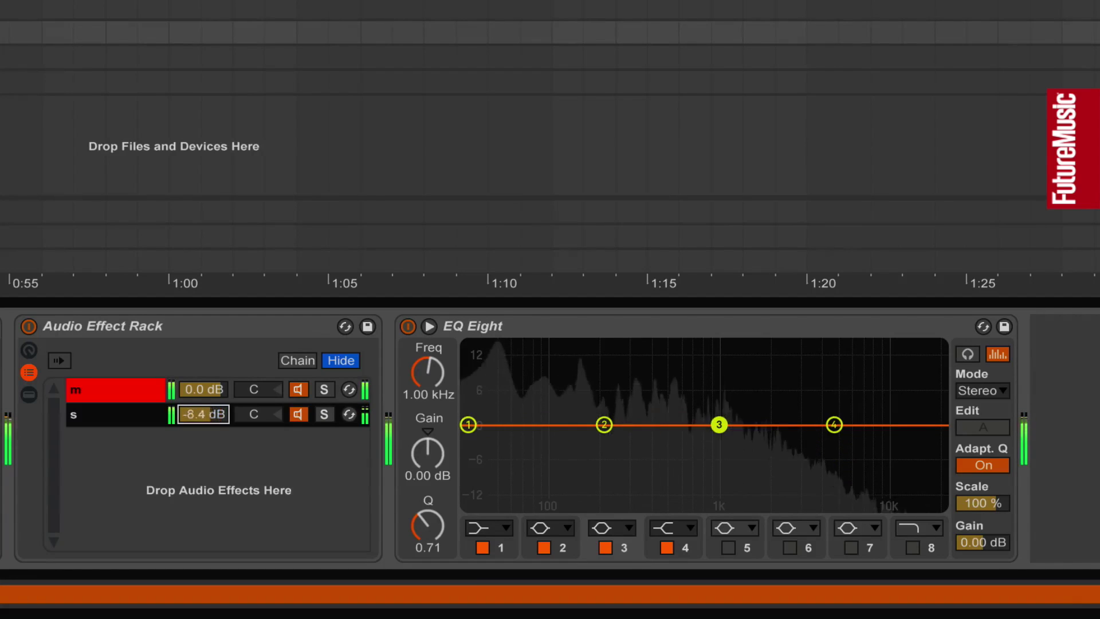
left_click_drag(199, 427, 199, 441)
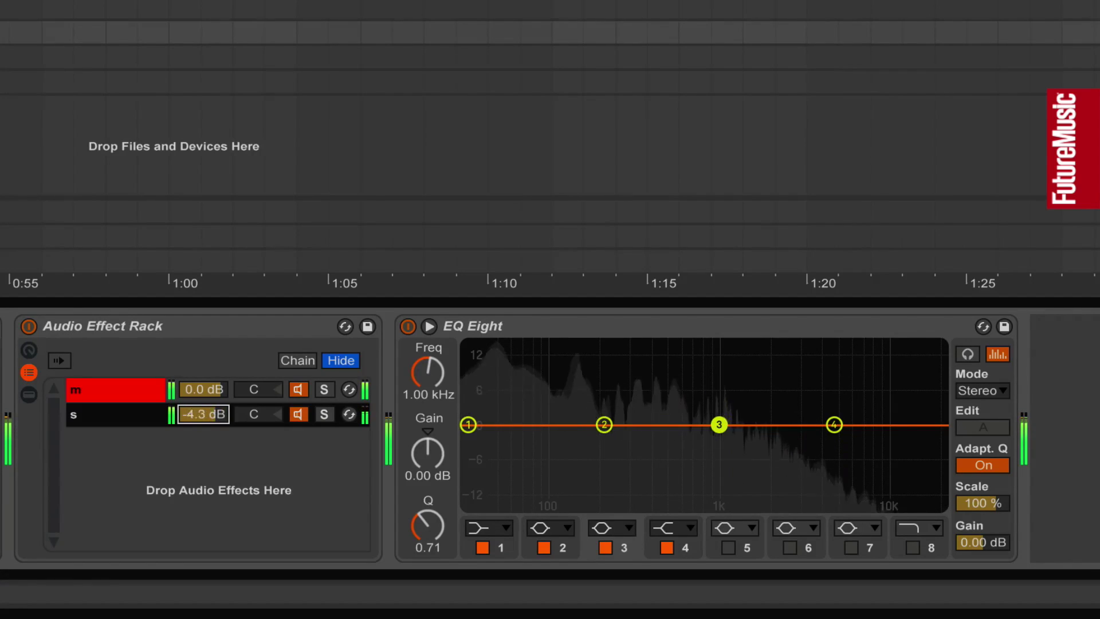
left_click_drag(204, 414, 203, 401)
left_click_drag(203, 414, 203, 409)
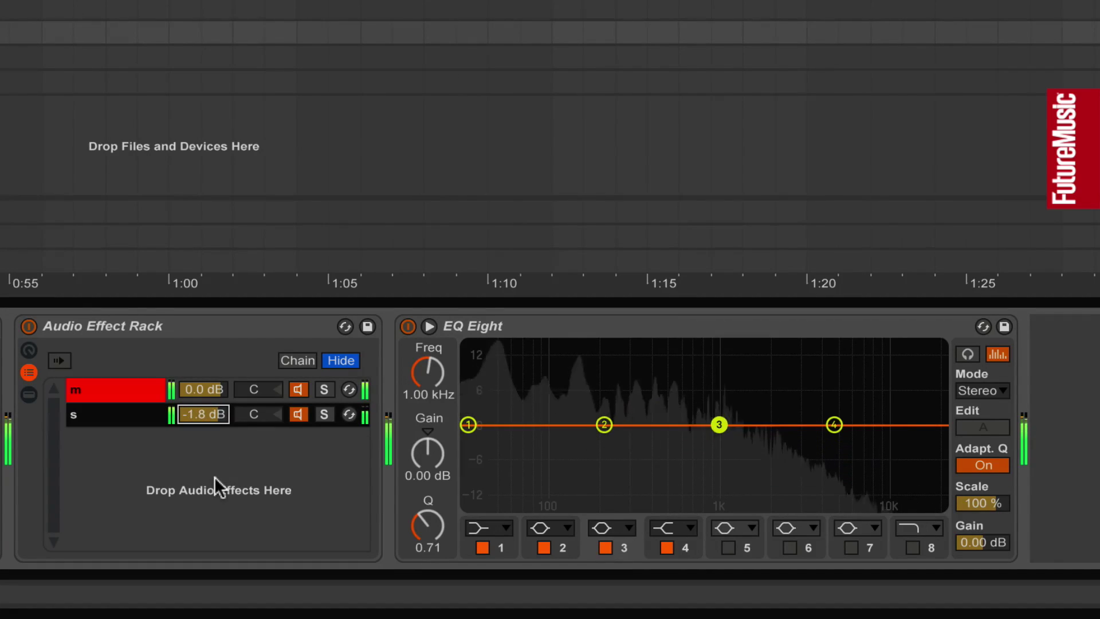
Turn off the Audio Effect Rack and switch EQ Eight to M/S mode with the side signal being edited
left_click(30, 327)
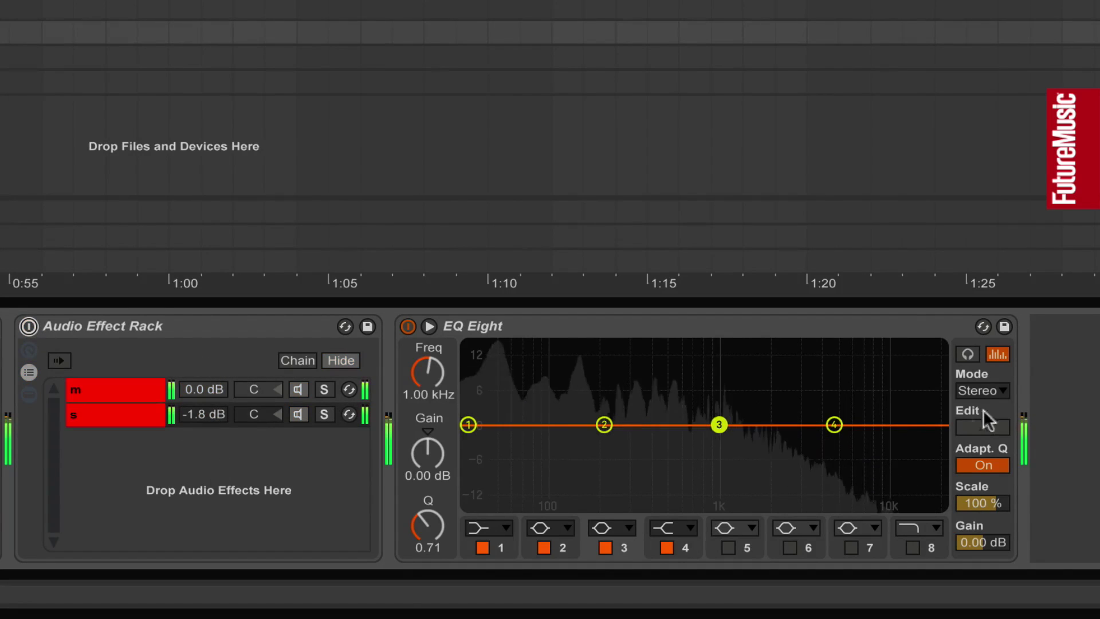
left_click(982, 389)
left_click(991, 448)
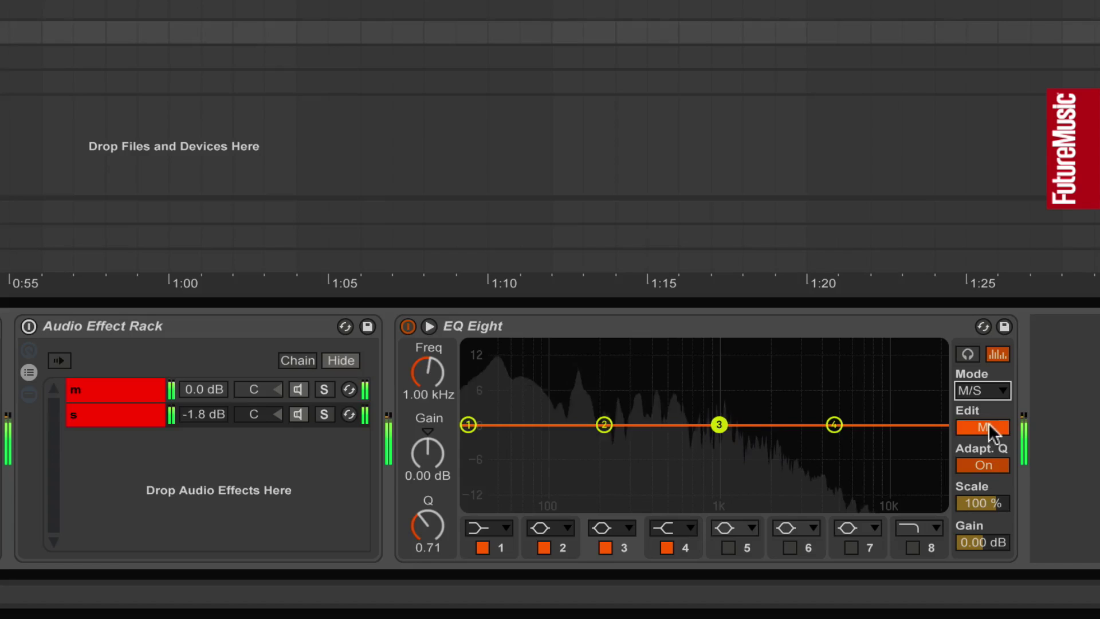
left_click(988, 427)
Shape EQ Eight's band 6 on the side signal as a high shelf boosting 3.60 dB at 1.16 kHz
mouse_move(884, 424)
left_mouse_down()
mouse_move(876, 400)
mouse_move(876, 408)
left_mouse_up()
left_click(797, 526)
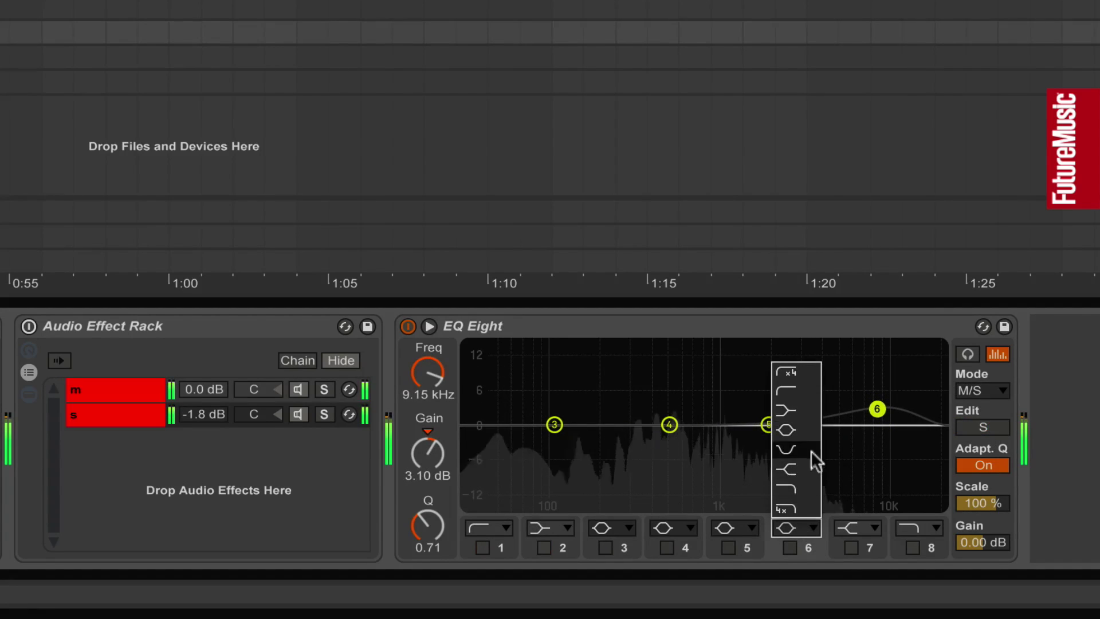
left_click(796, 468)
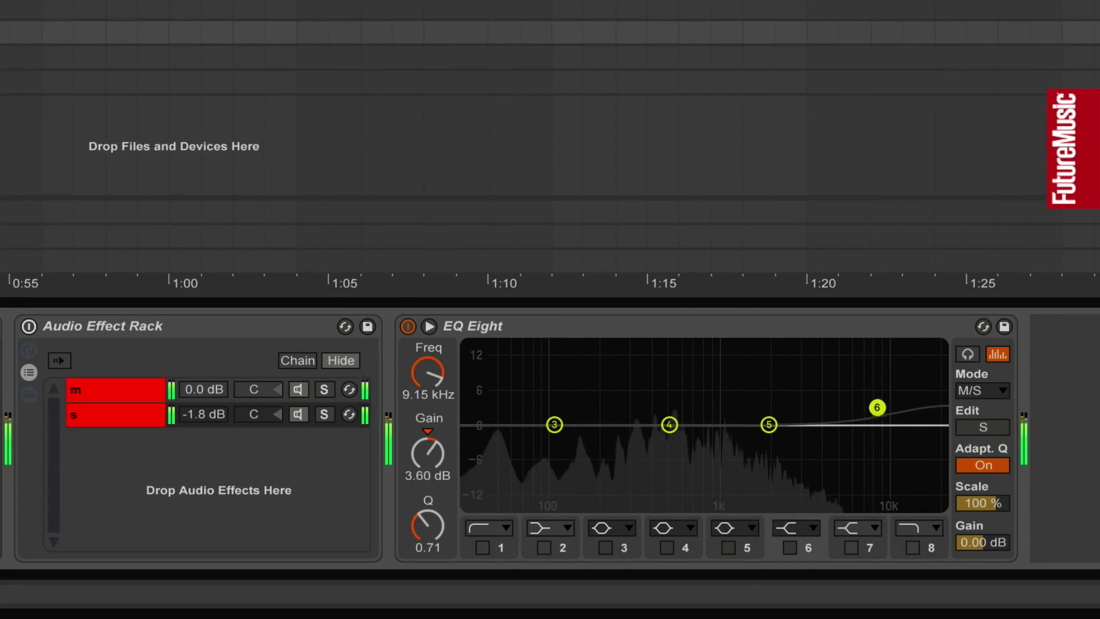
left_click_drag(876, 407, 736, 400)
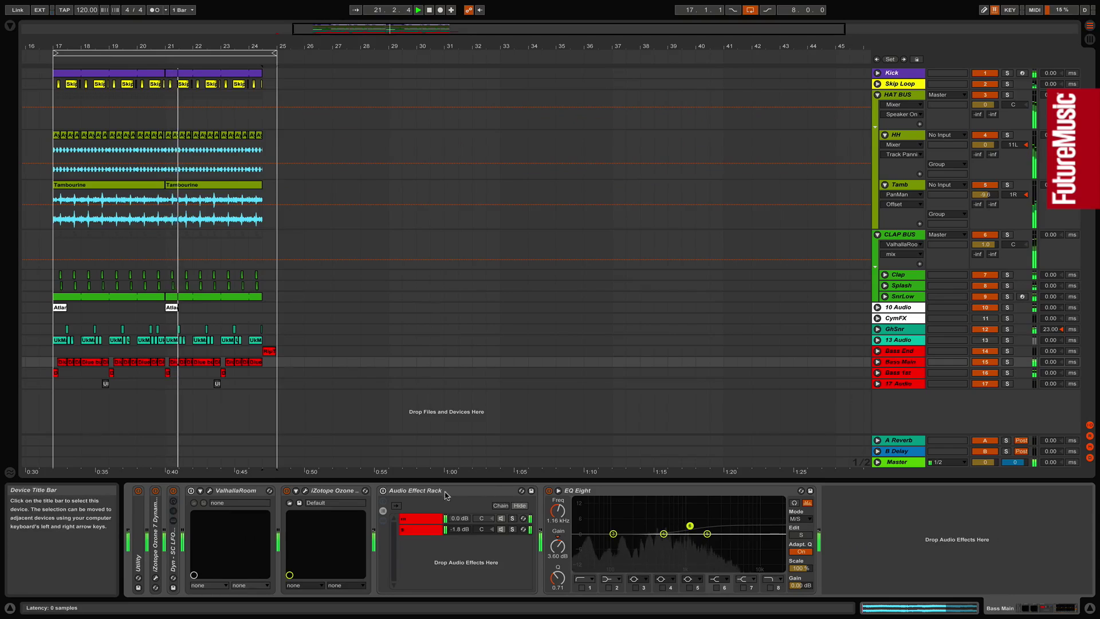
Move the Audio Effect Rack after EQ Eight, turn it on and set its side chain's volume to -4.6 dB
left_click(128, 326)
left_click_drag(842, 510, 842, 510)
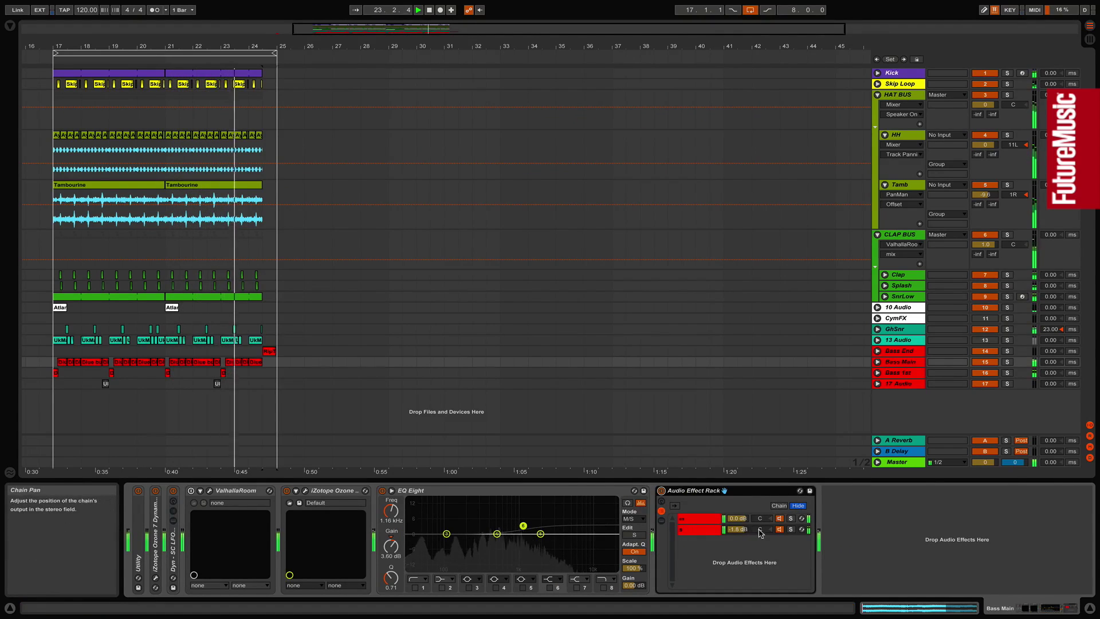
left_click_drag(738, 529, 738, 544)
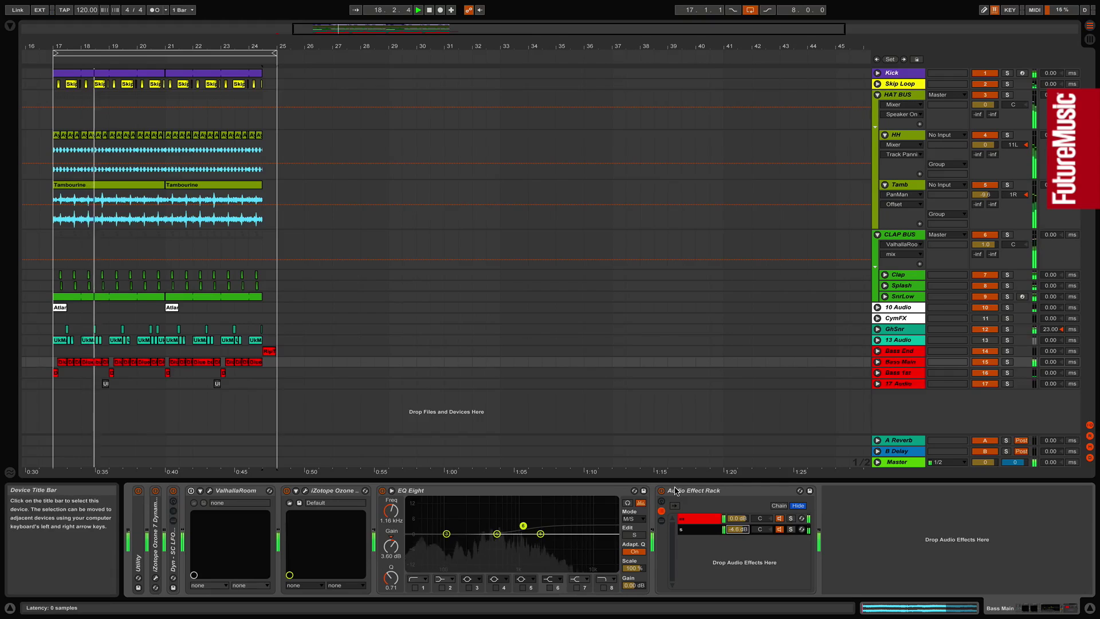
Turn off the Audio Effect Rack, EQ Eight and the Ozone Imager, and turn on ValhallaRoom
left_click(662, 491)
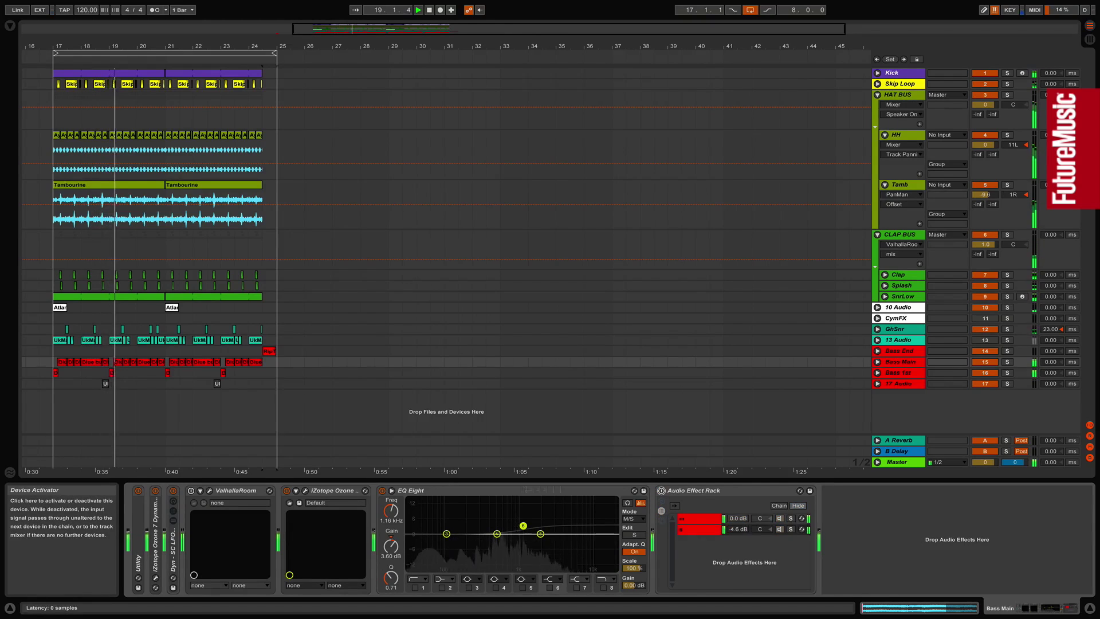
left_click(382, 490)
left_click(287, 491)
left_click(191, 491)
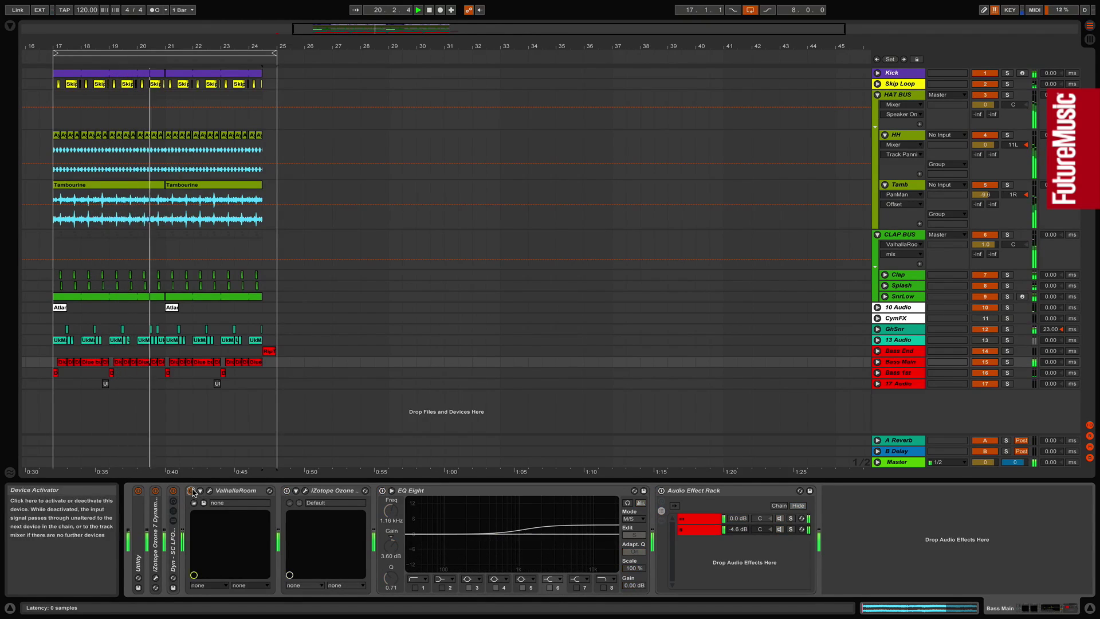
Set the reverb mix of Bass Main's ValhallaRoom to 30.9% and close its plug-in window
left_click(210, 490)
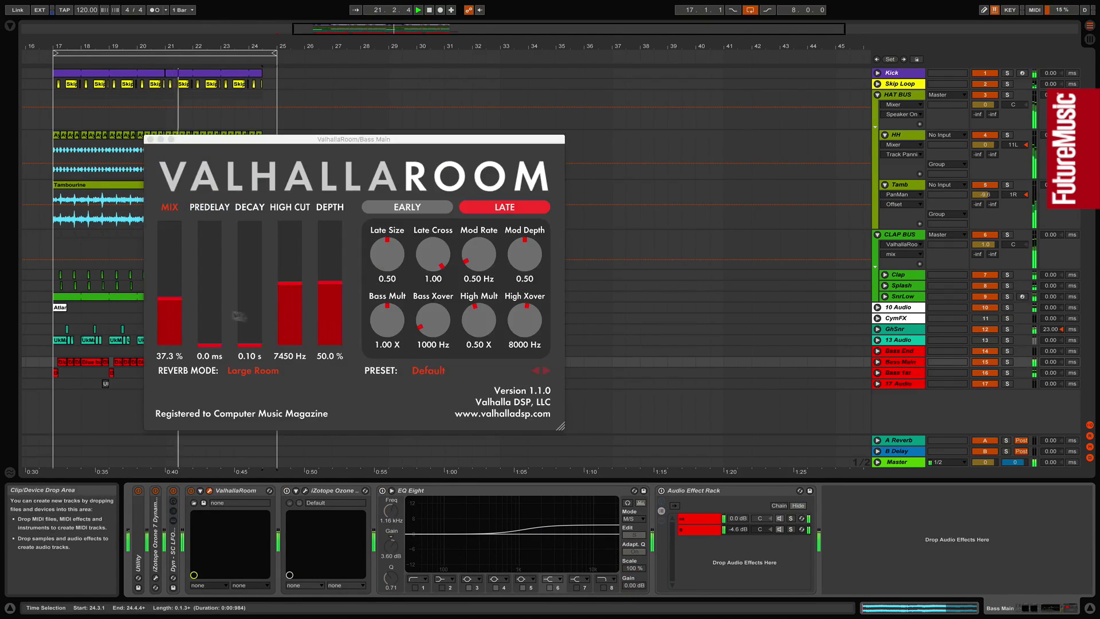
left_click(179, 315)
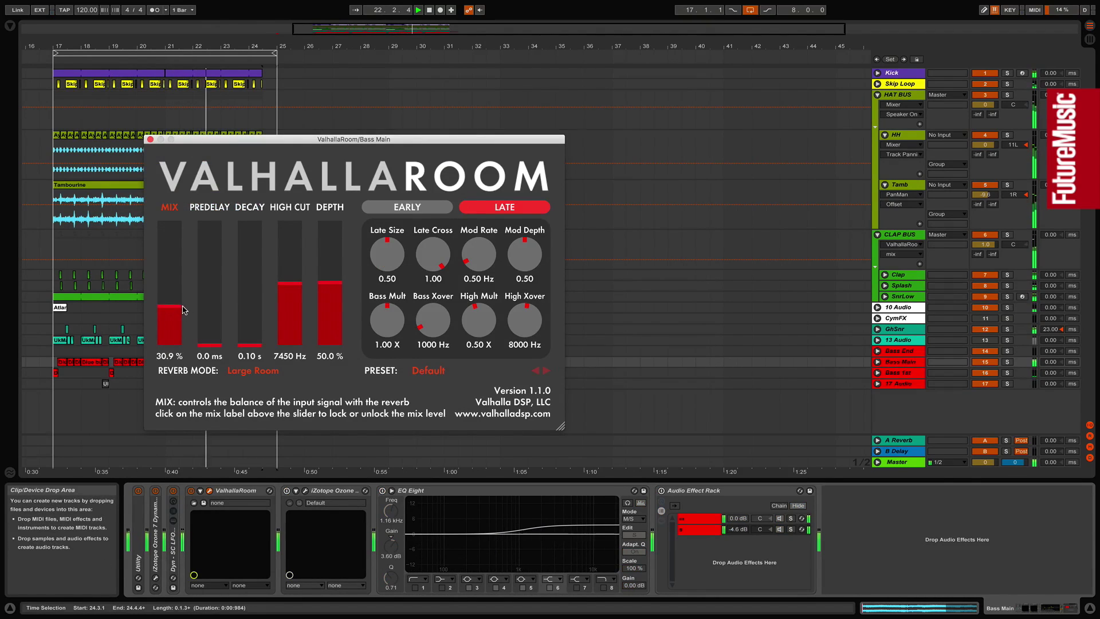
left_click(148, 139)
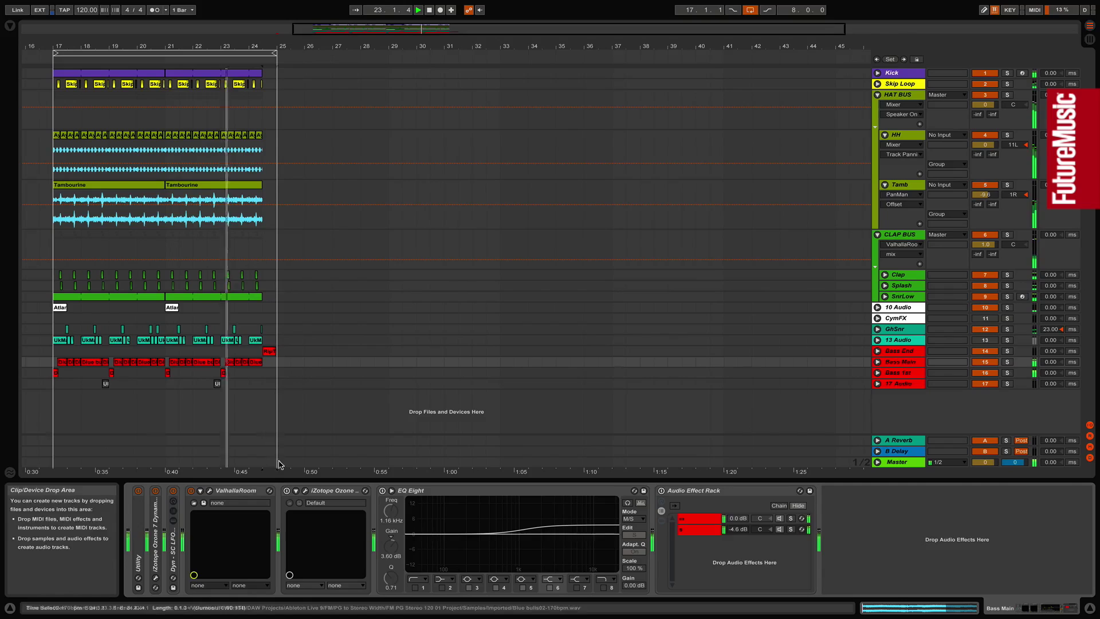
Open the iZotope Ozone 7 Imager's plug-in window on Bass Main
left_click(305, 491)
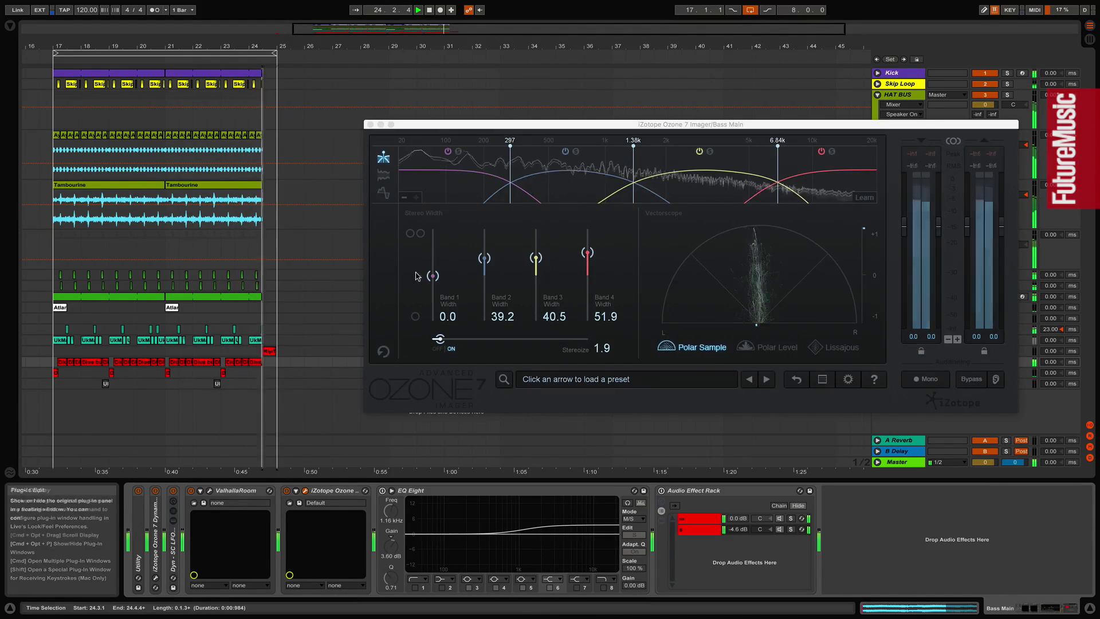